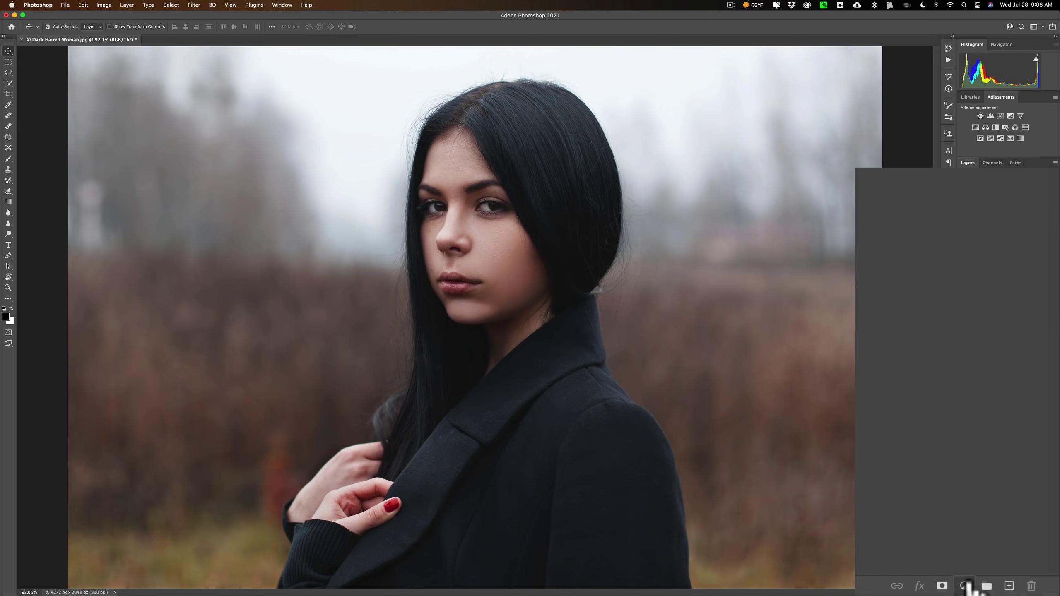
# - Add a Gradient Map adjustment layer above the portrait's Background layer
pyautogui.click(965, 586)
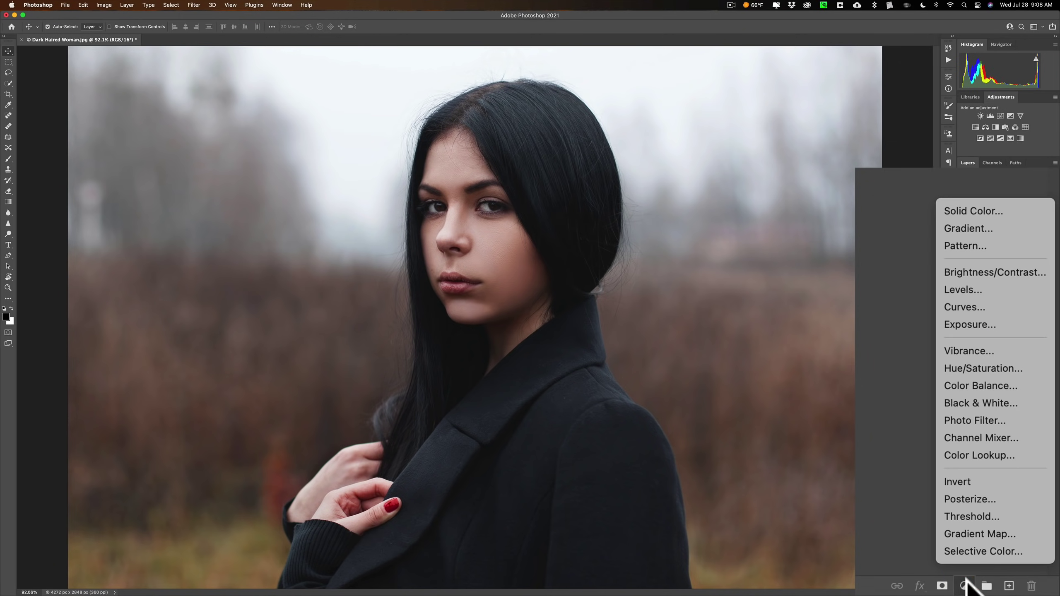
pyautogui.click(972, 533)
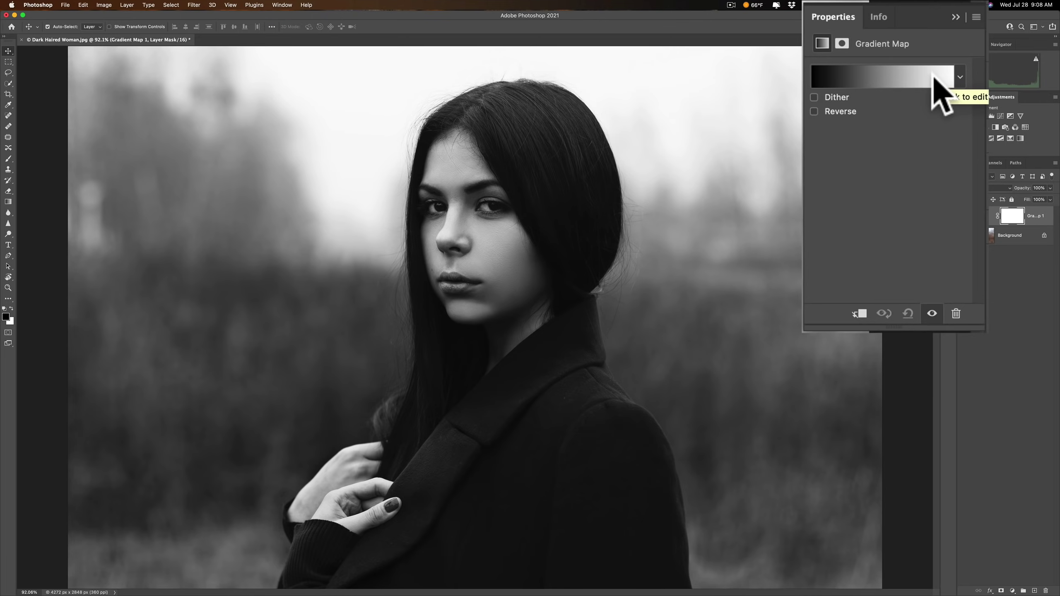
# - Give the Gradient Map the purple-blue swatch from the Blues presets, then collapse Properties
pyautogui.click(959, 76)
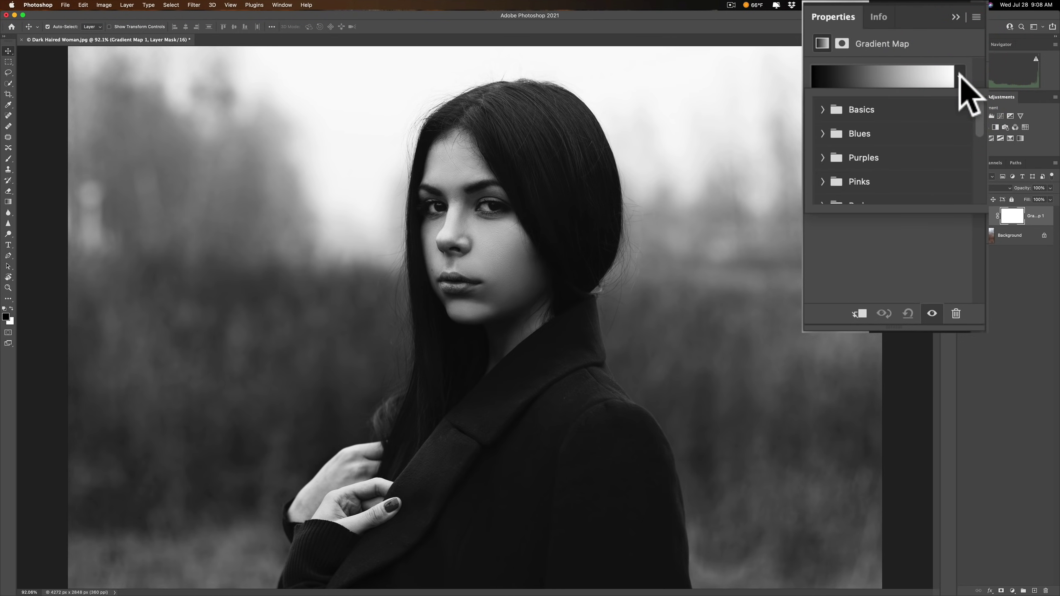
pyautogui.scroll(-2, 928, 121)
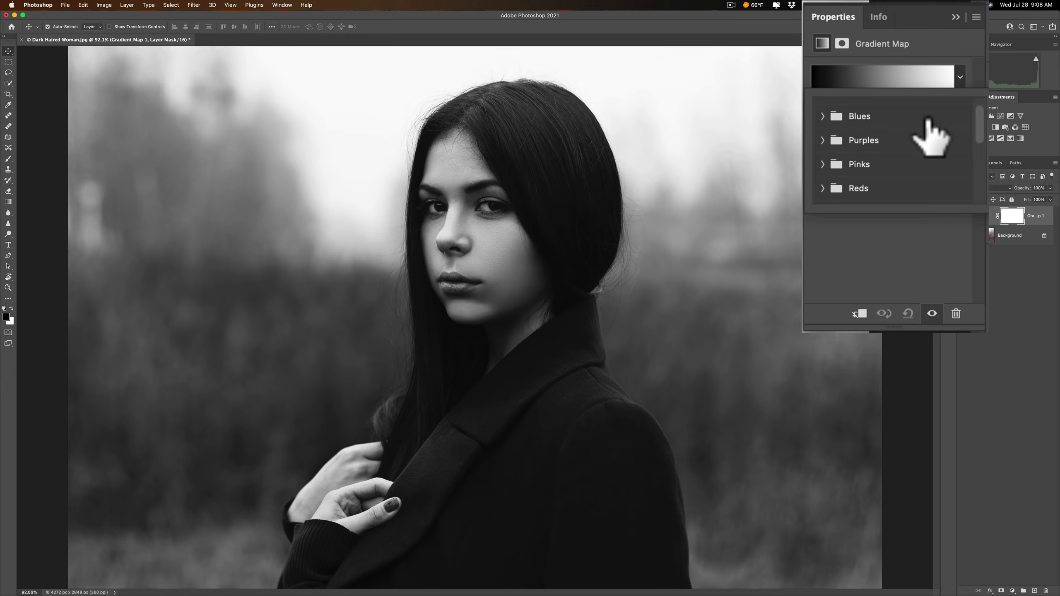
pyautogui.scroll(-2, 931, 136)
pyautogui.scroll(3, 931, 136)
pyautogui.scroll(2, 929, 126)
pyautogui.scroll(-3, 929, 126)
pyautogui.scroll(3, 929, 126)
pyautogui.click(838, 134)
pyautogui.scroll(-1, 889, 144)
pyautogui.scroll(-1, 891, 151)
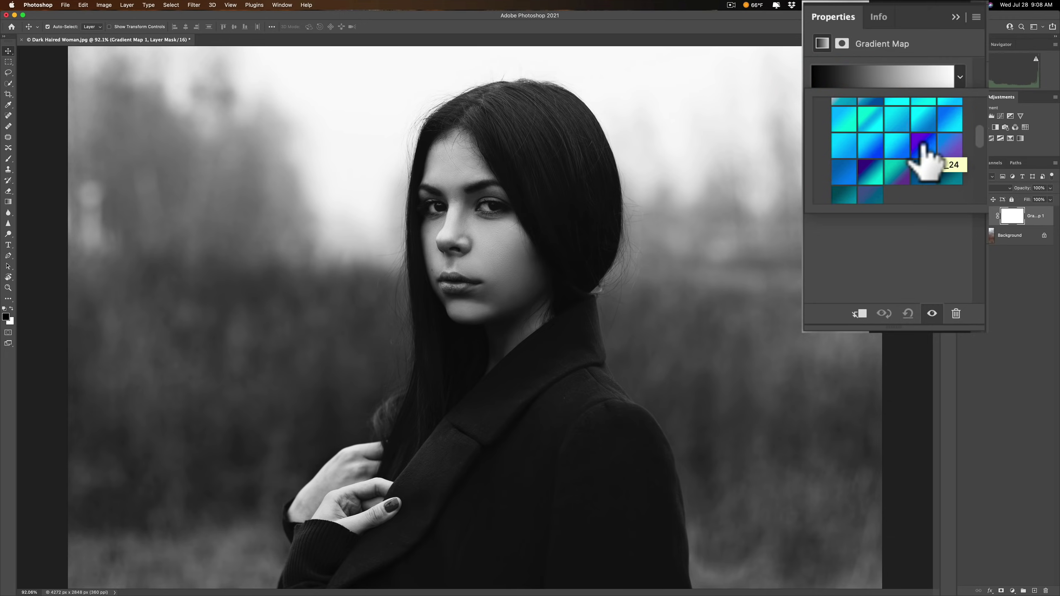
pyautogui.click(922, 144)
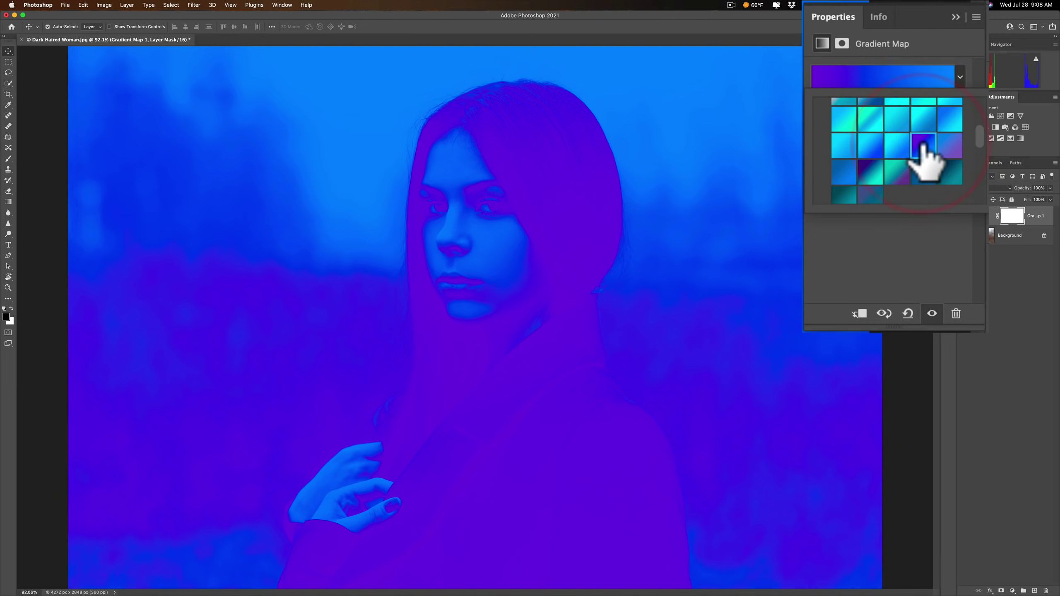
pyautogui.click(937, 45)
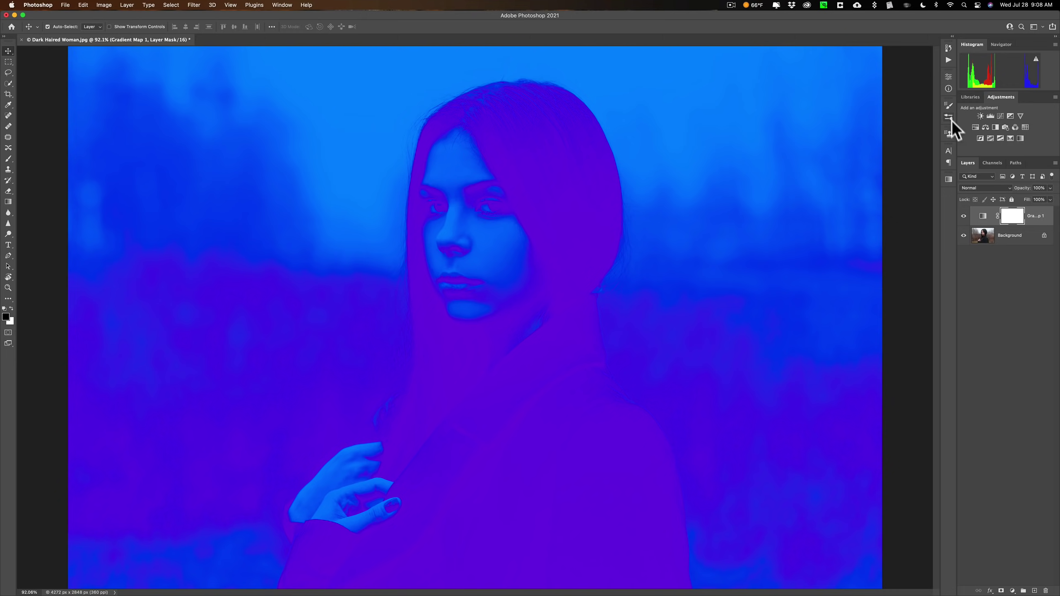
# - Set Gradient Map 1 to Color blend mode at 23% opacity
pyautogui.click(1007, 188)
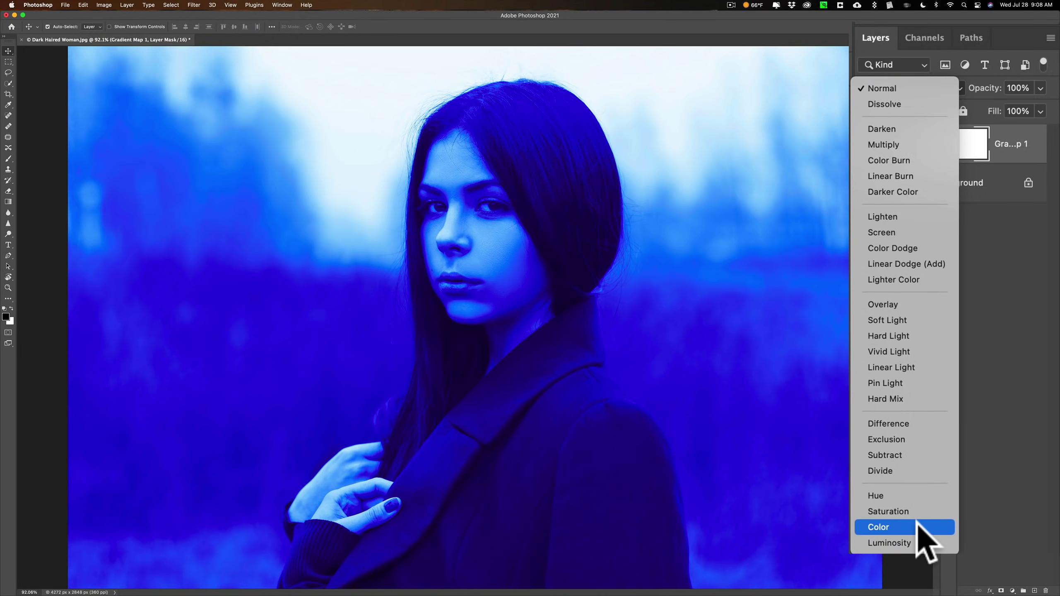
pyautogui.click(917, 524)
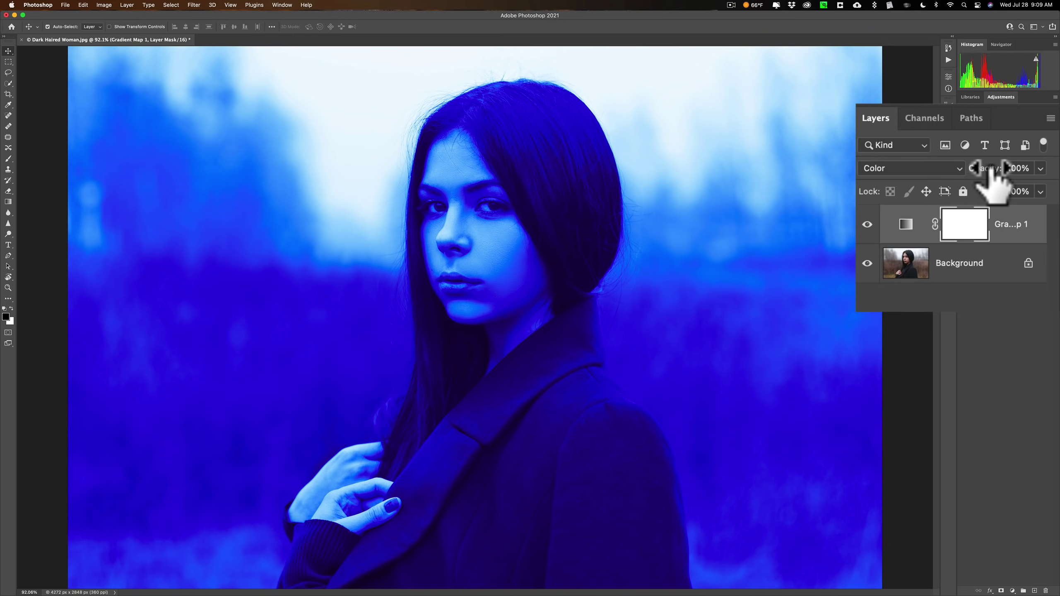
pyautogui.moveTo(991, 167); pyautogui.dragTo(923, 176)
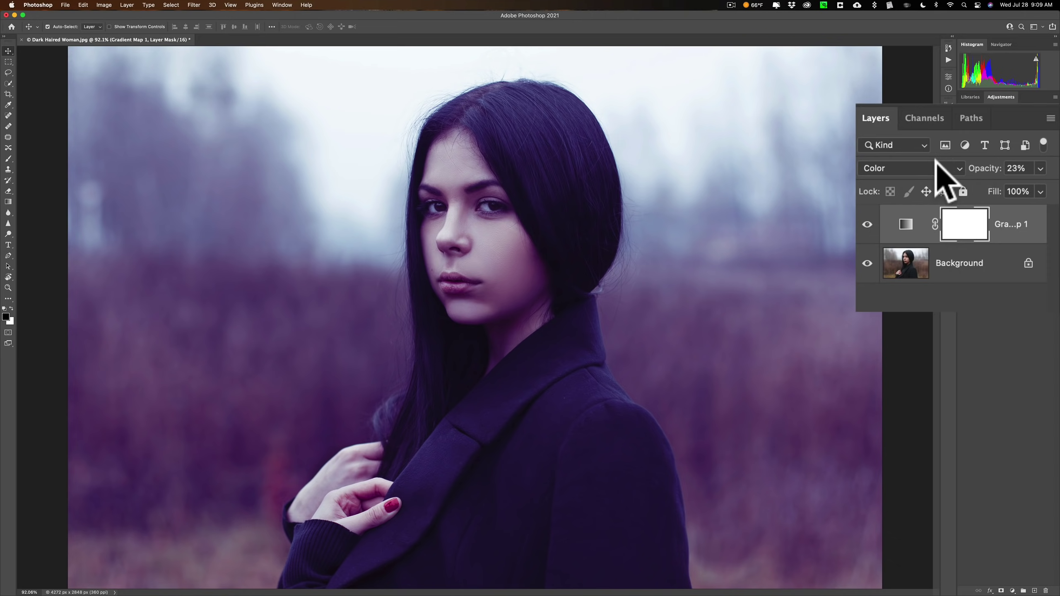
# - Try a cyan Blues preset on the Gradient Map and raise its opacity slightly
pyautogui.doubleClick(906, 226)
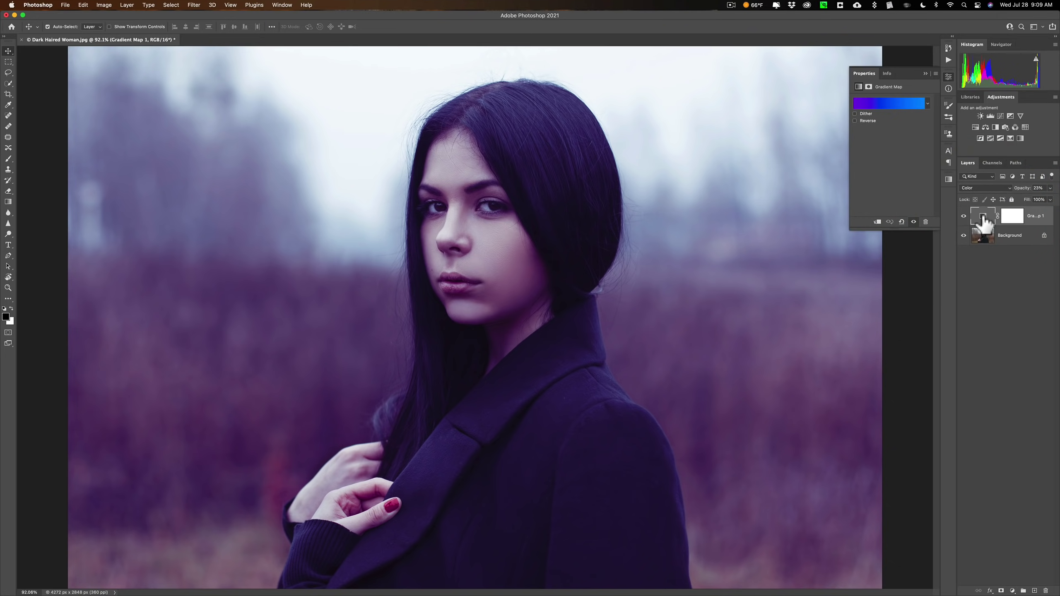
pyautogui.click(928, 103)
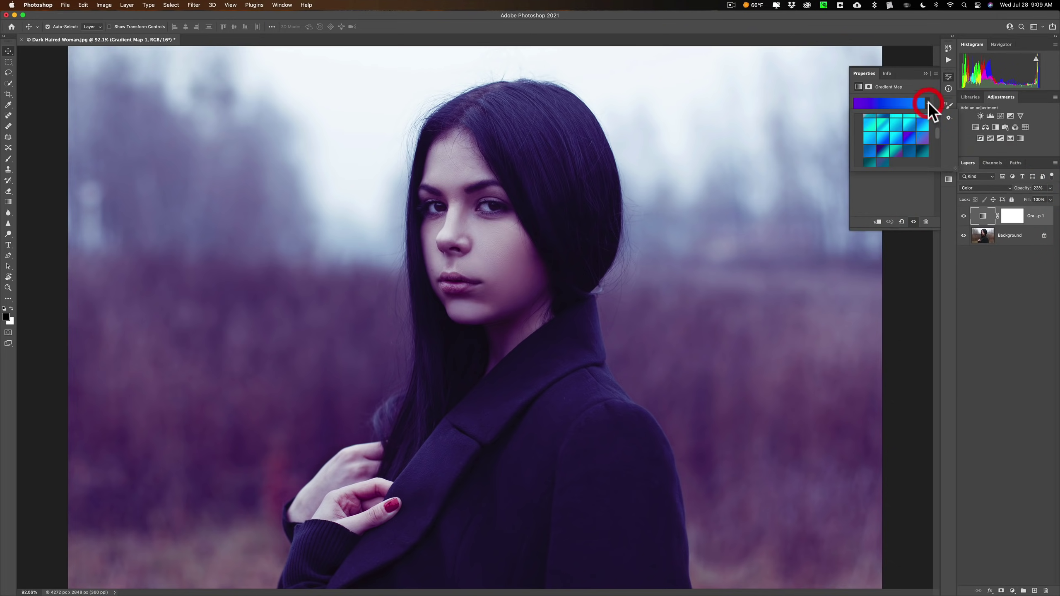
pyautogui.click(898, 126)
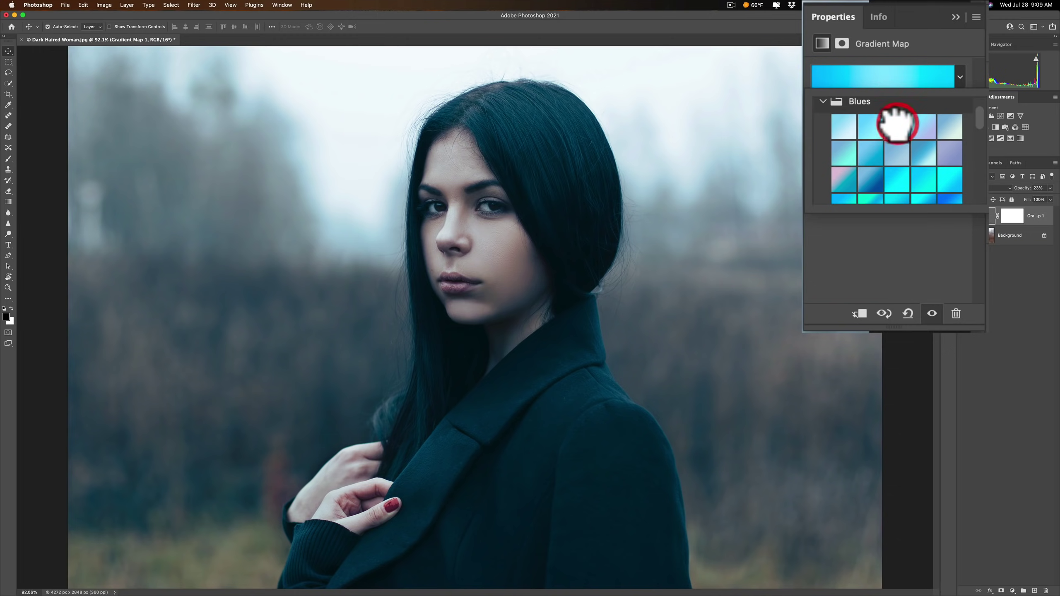
pyautogui.click(949, 76)
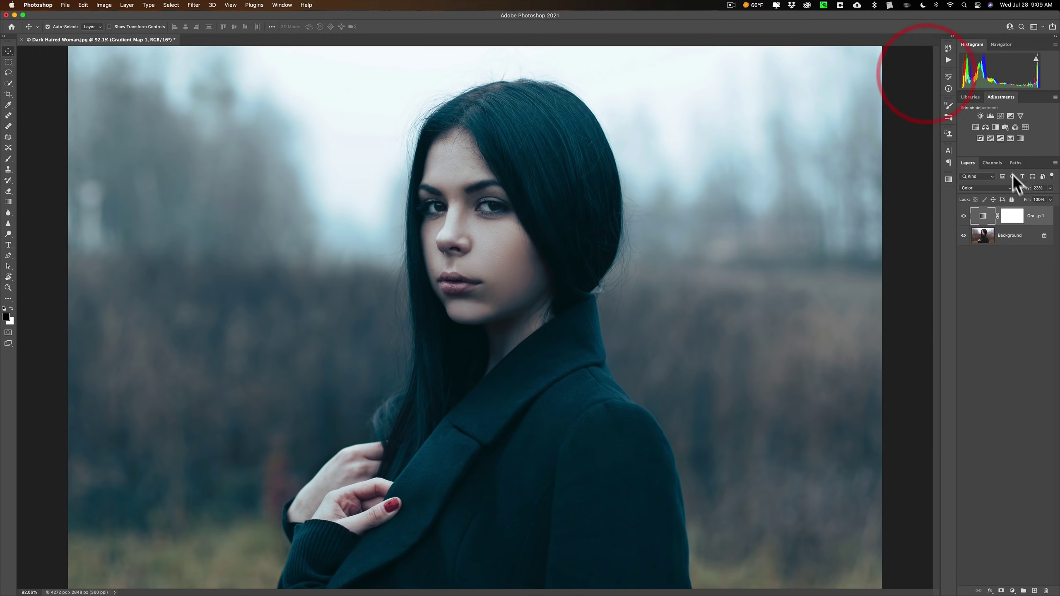
pyautogui.moveTo(1020, 191); pyautogui.dragTo(1029, 192)
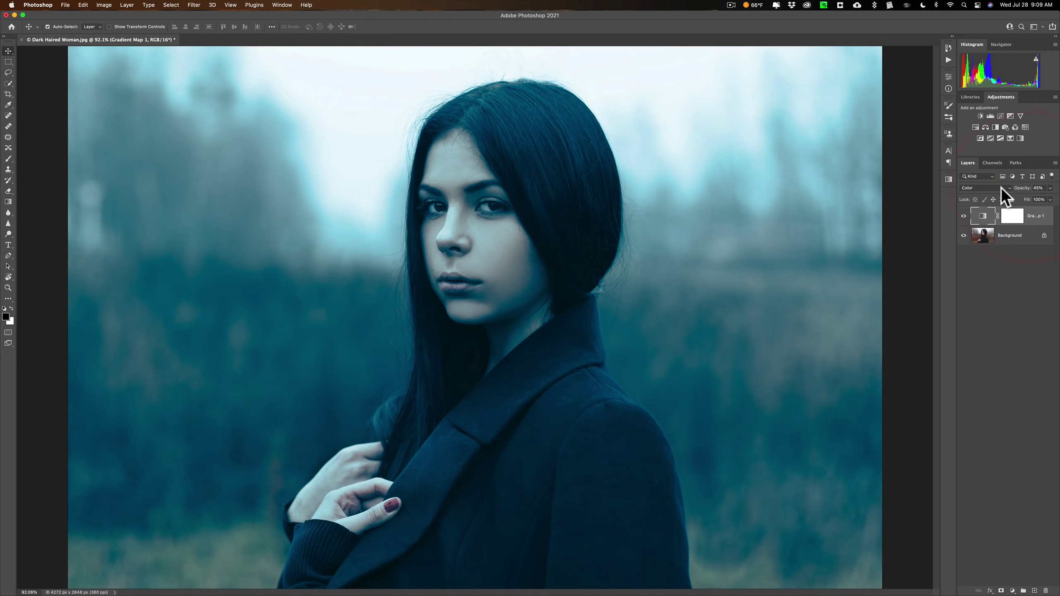
# - Switch the Gradient Map to the first Reds preset and lower opacity to 13%
pyautogui.doubleClick(977, 217)
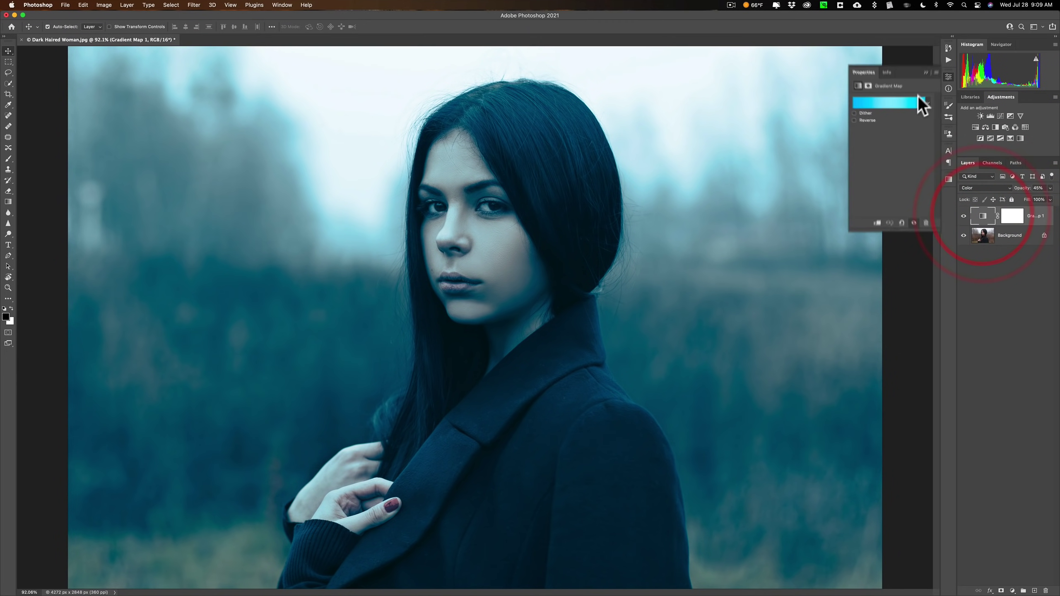
pyautogui.click(959, 77)
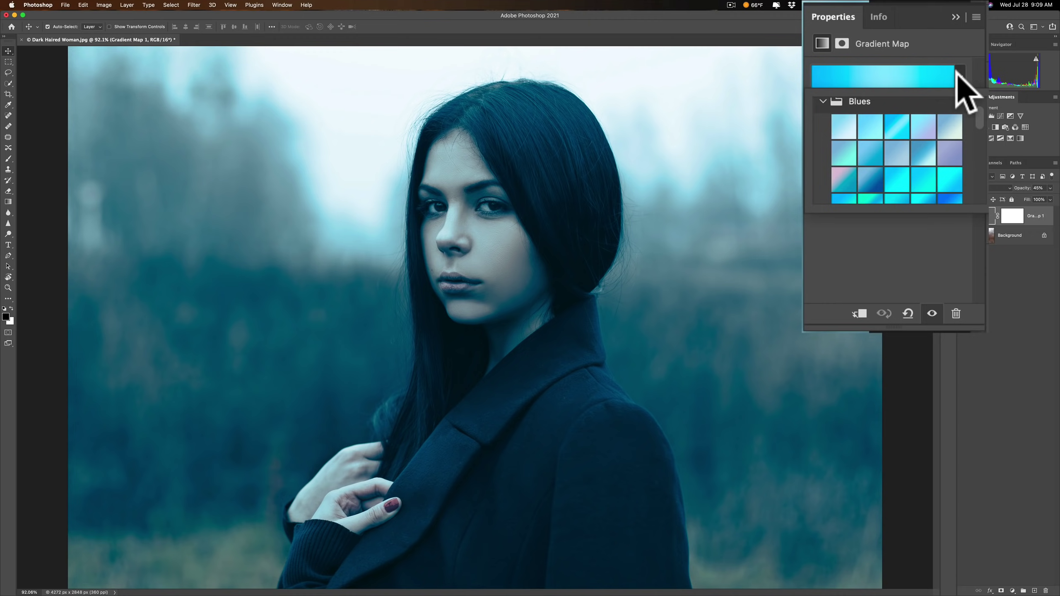
pyautogui.click(823, 101)
pyautogui.scroll(-1, 836, 122)
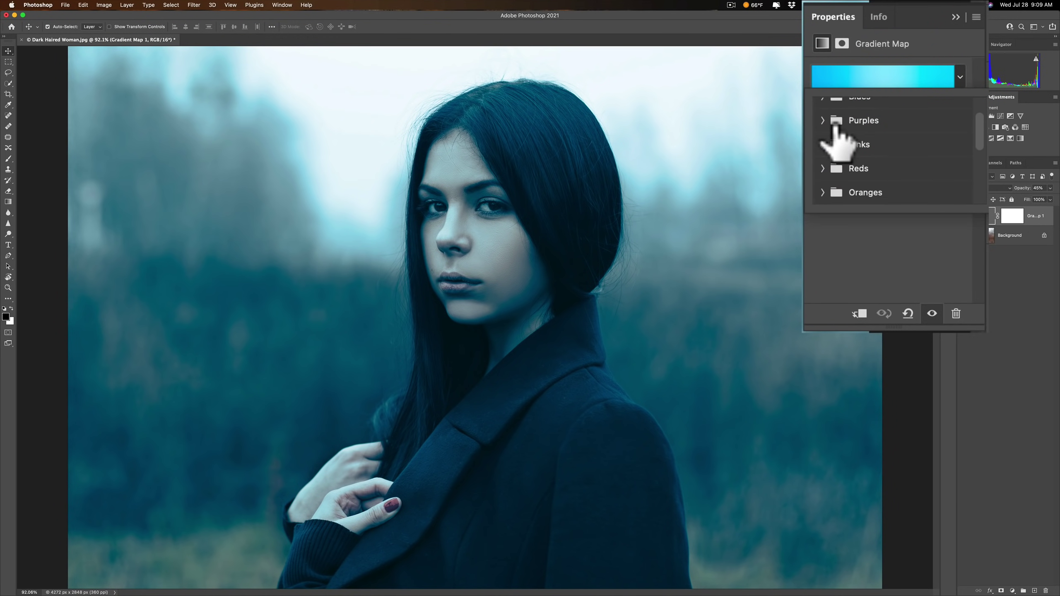
pyautogui.click(823, 169)
pyautogui.scroll(-3, 856, 171)
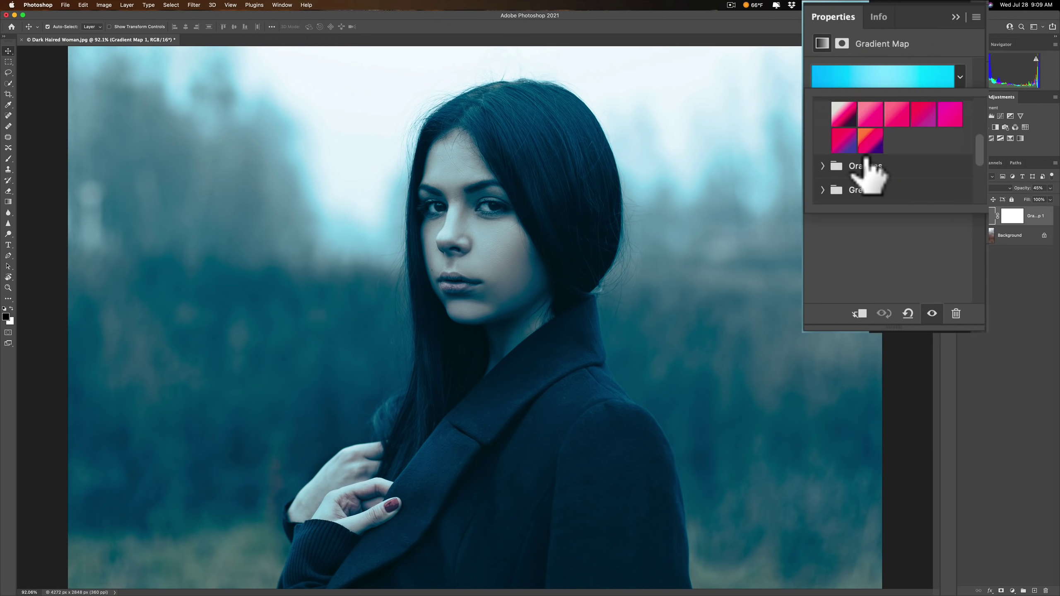
pyautogui.scroll(2, 870, 172)
pyautogui.click(844, 136)
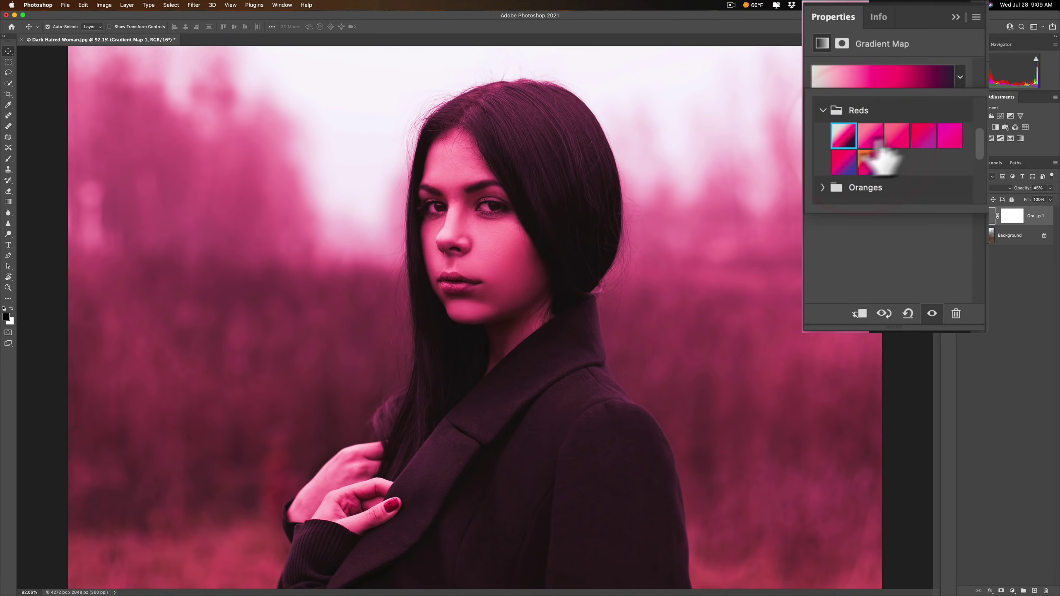
pyautogui.click(956, 17)
pyautogui.moveTo(1027, 195); pyautogui.dragTo(1016, 196)
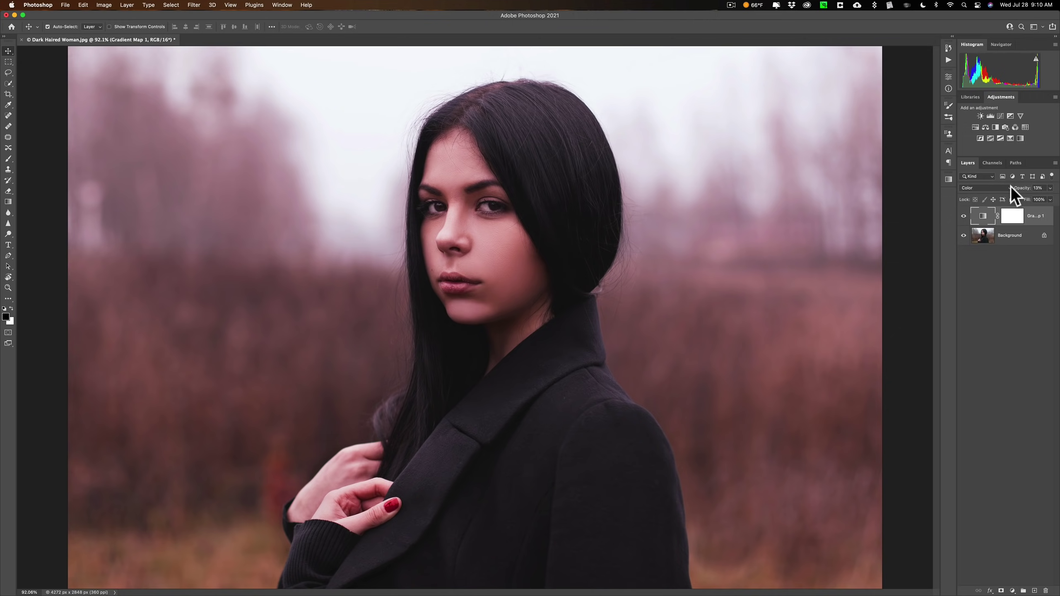
# - Collapse the Reds folder in the Gradient Map preset picker and close the settings
pyautogui.doubleClick(983, 217)
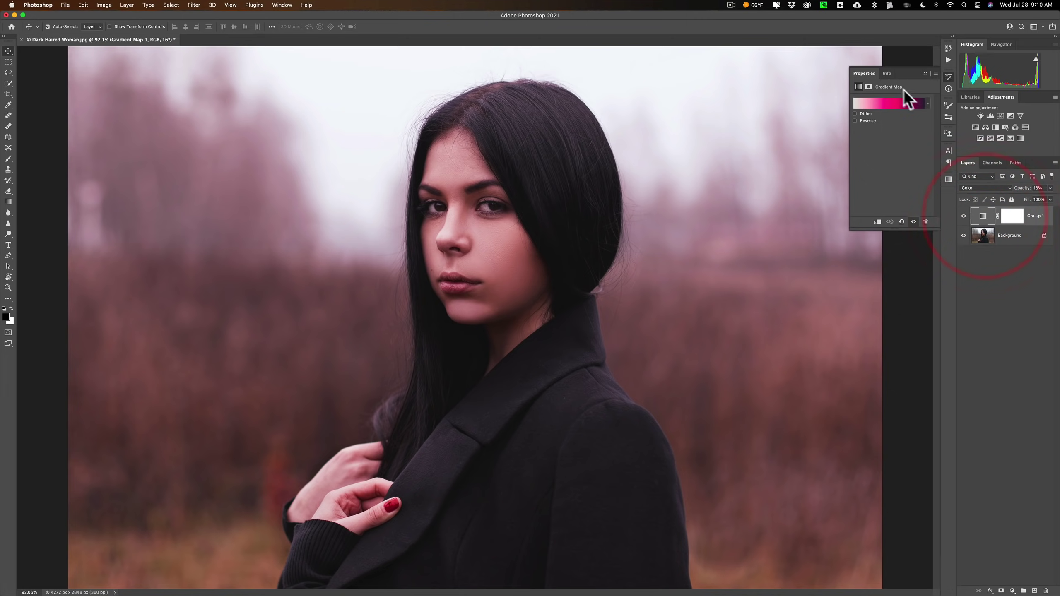
pyautogui.click(926, 103)
pyautogui.click(860, 120)
pyautogui.click(926, 73)
pyautogui.click(926, 72)
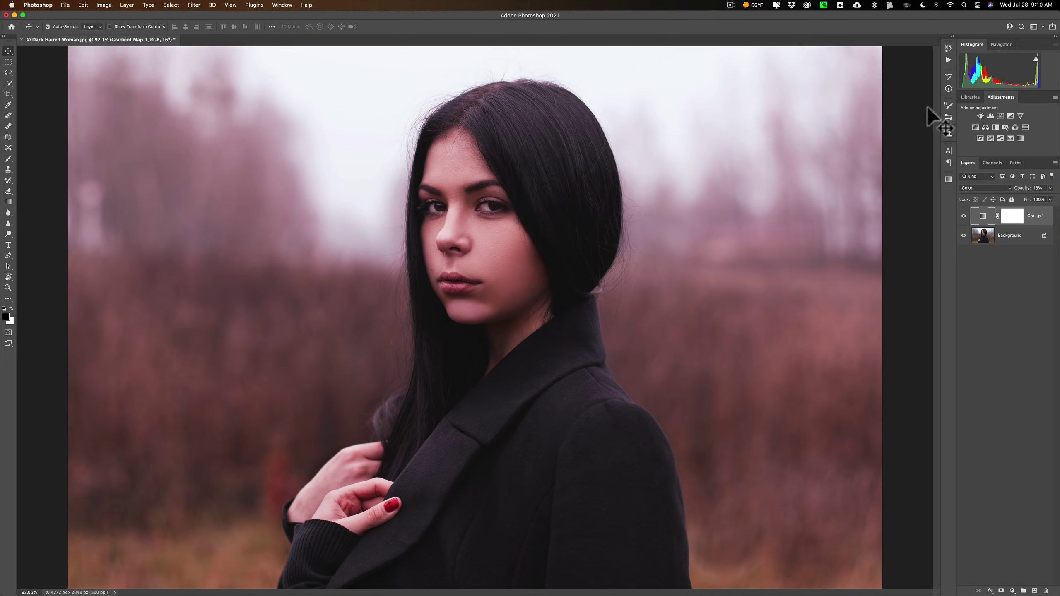
# - Load Legacy Gradients from the Window > Gradients panel menu, then collapse the panel
pyautogui.click(282, 5)
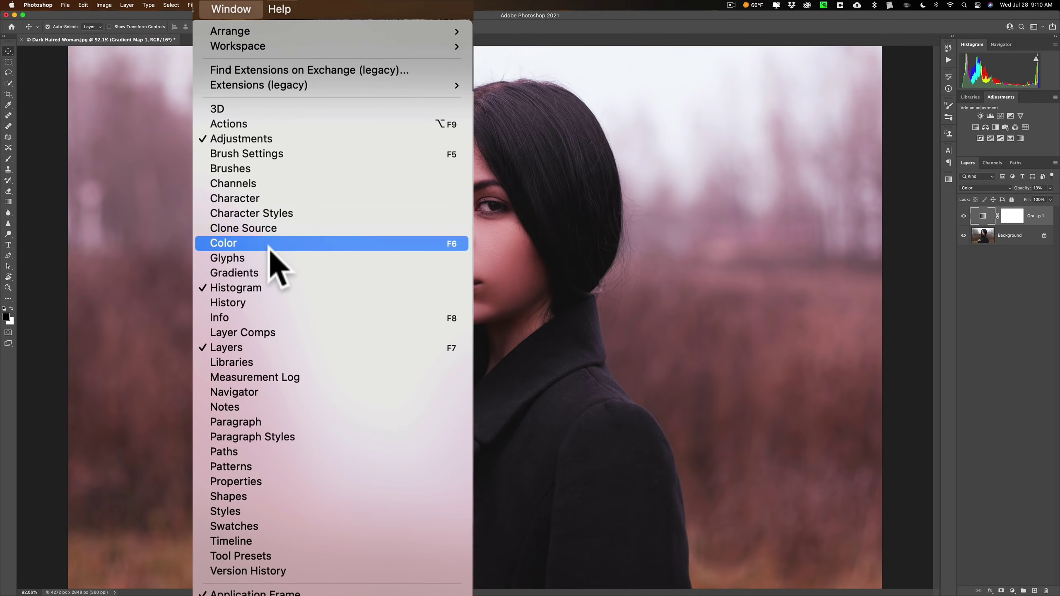
pyautogui.click(263, 273)
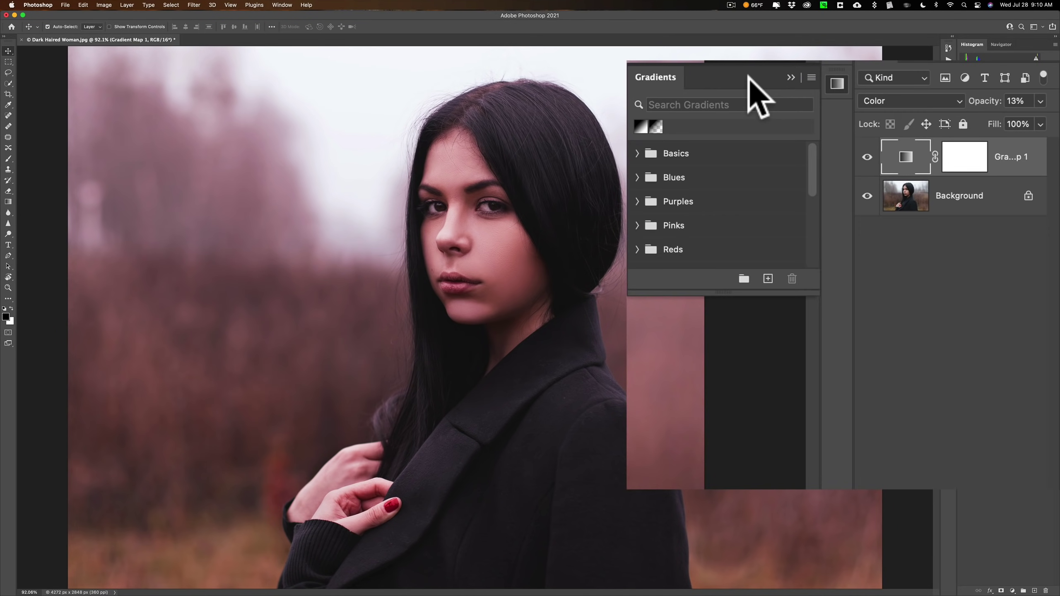
pyautogui.click(811, 78)
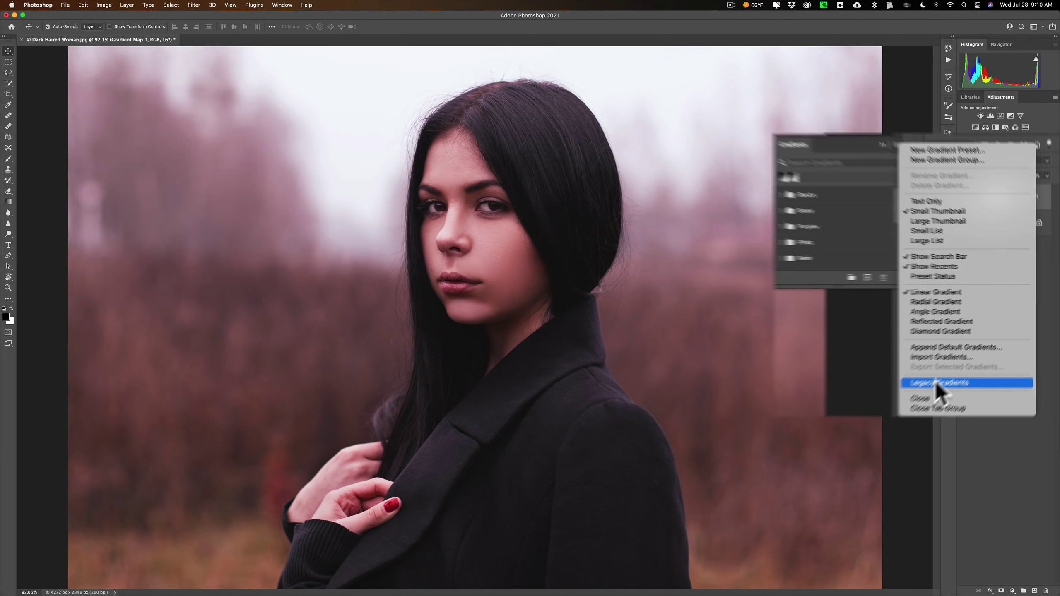
pyautogui.click(965, 354)
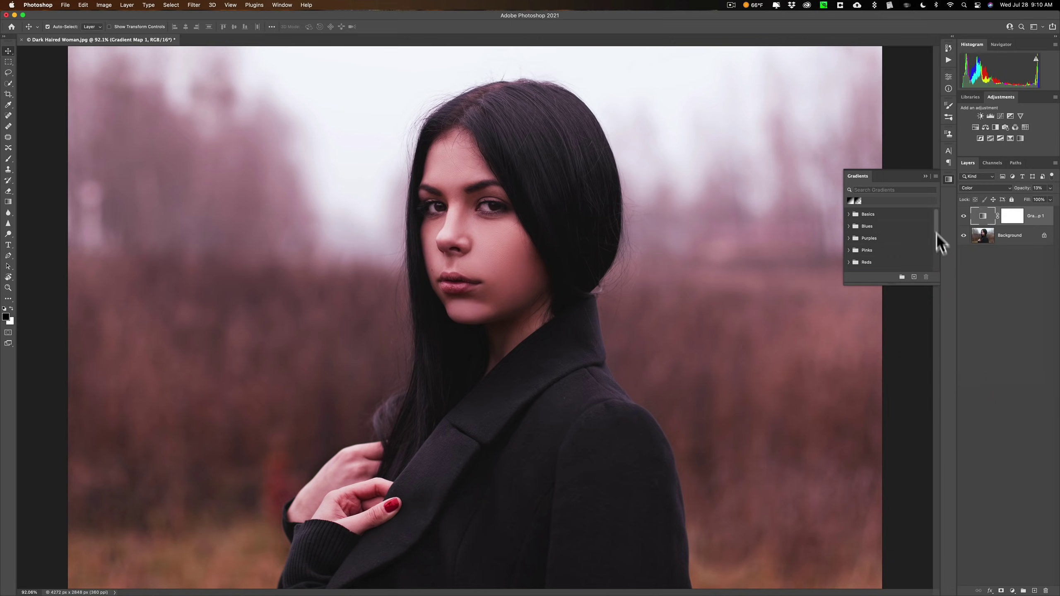
pyautogui.click(926, 178)
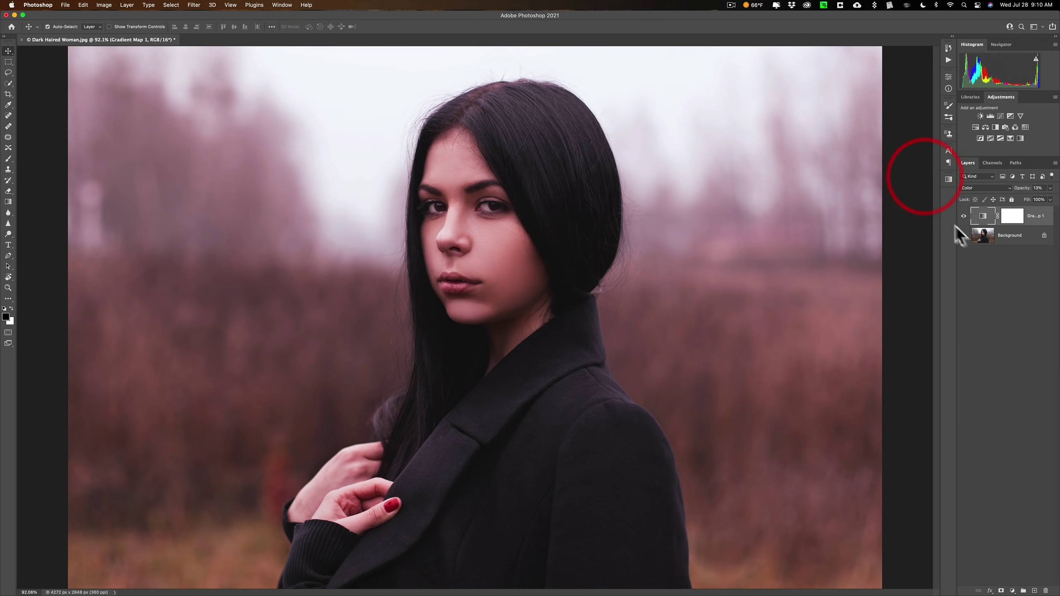
# - Expand Legacy Gradients in the Gradient Map preset picker down to Photographic Toning
pyautogui.doubleClick(985, 220)
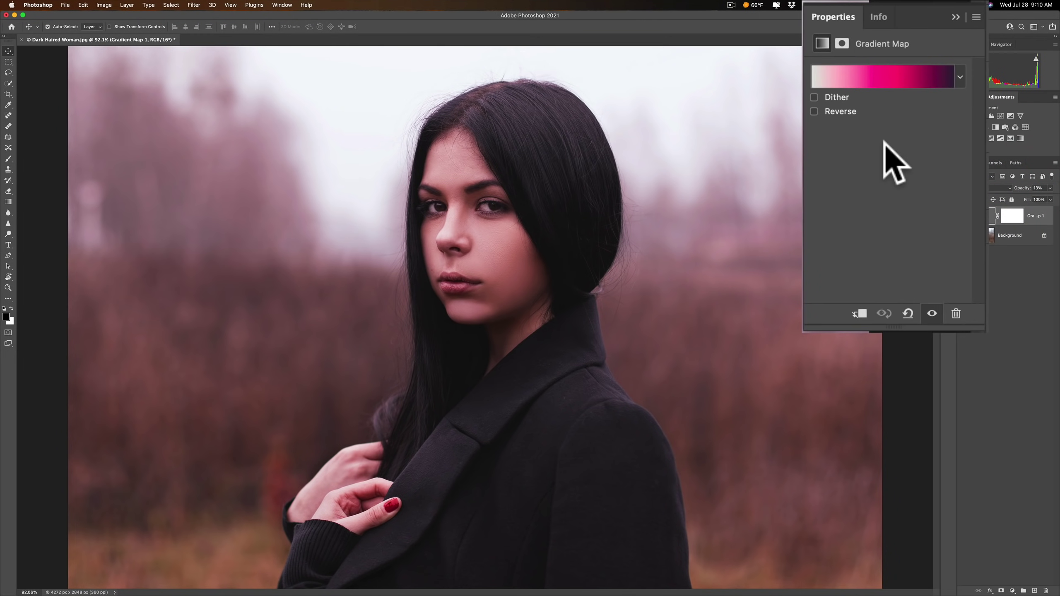
pyautogui.click(959, 78)
pyautogui.scroll(-5, 932, 122)
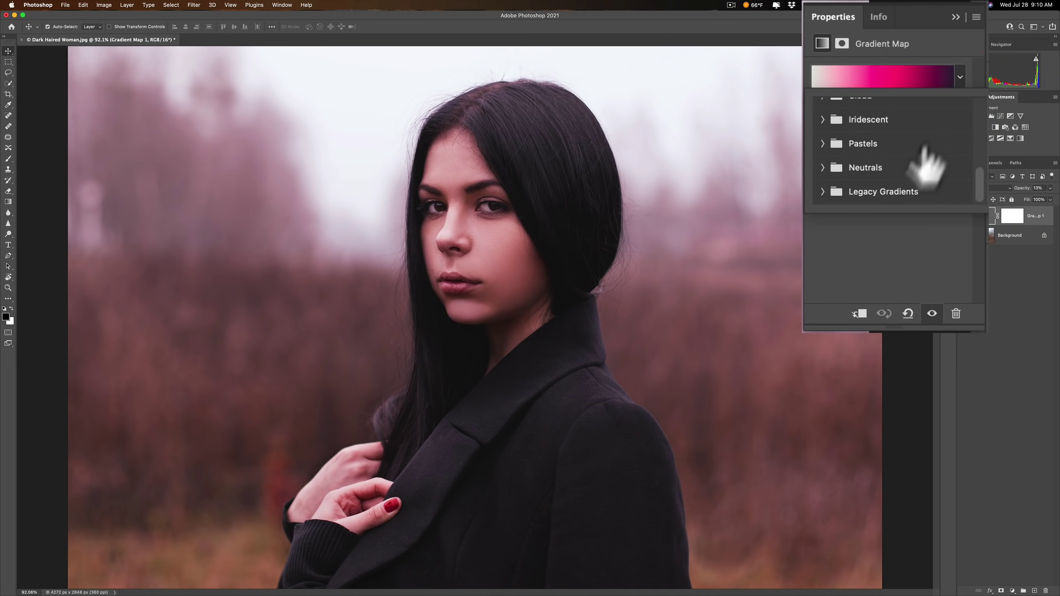
pyautogui.click(824, 192)
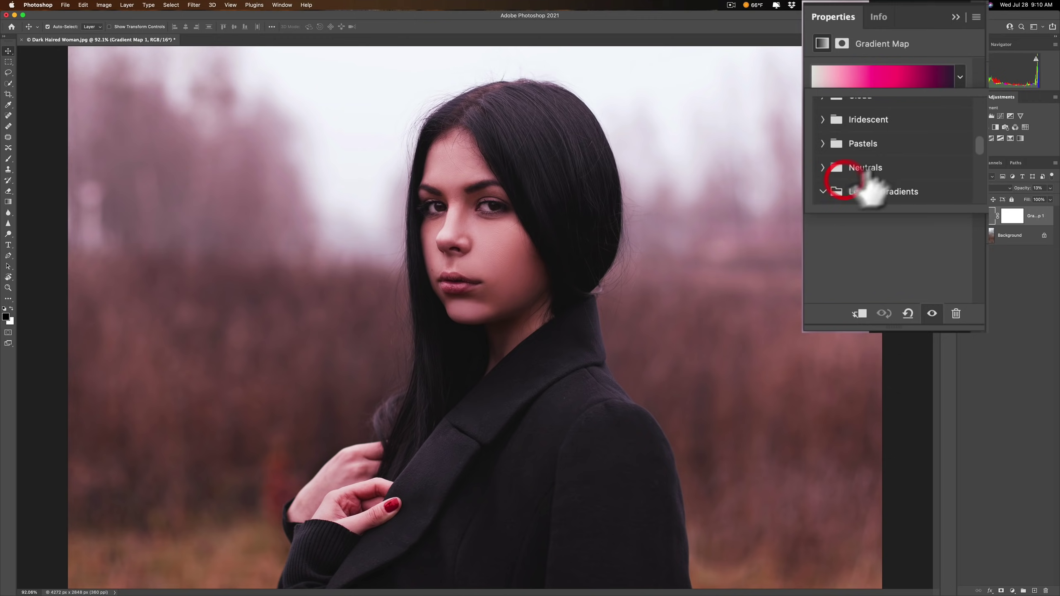
pyautogui.scroll(-1, 881, 163)
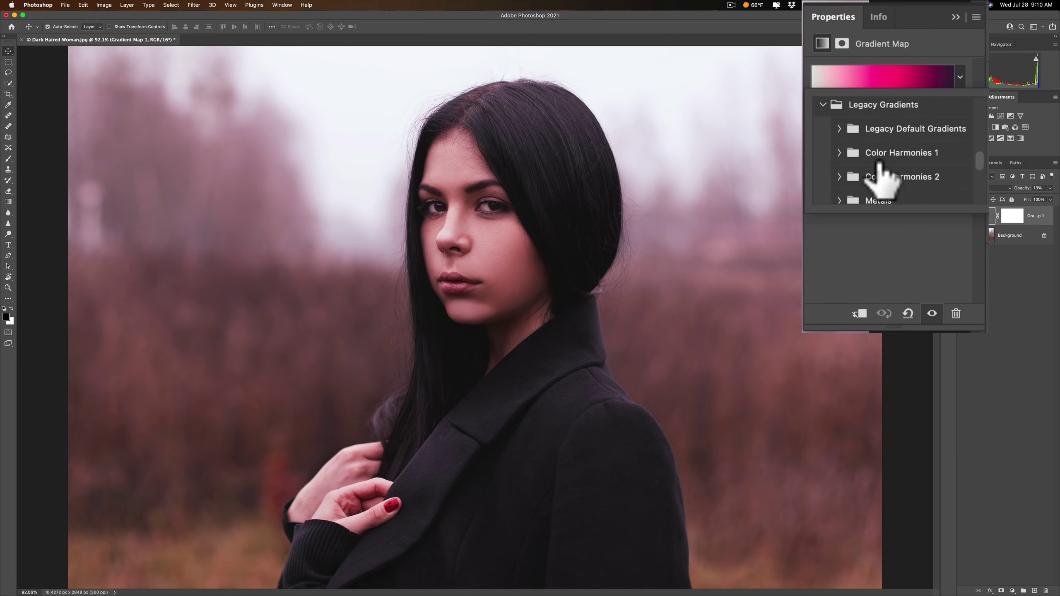
pyautogui.scroll(-1, 882, 177)
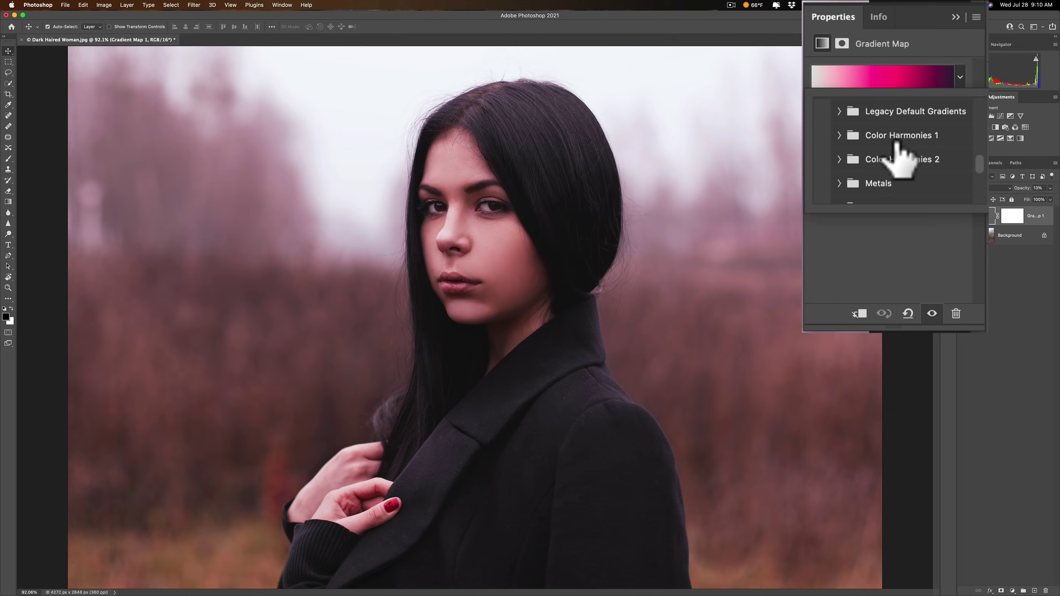
pyautogui.scroll(-2, 897, 169)
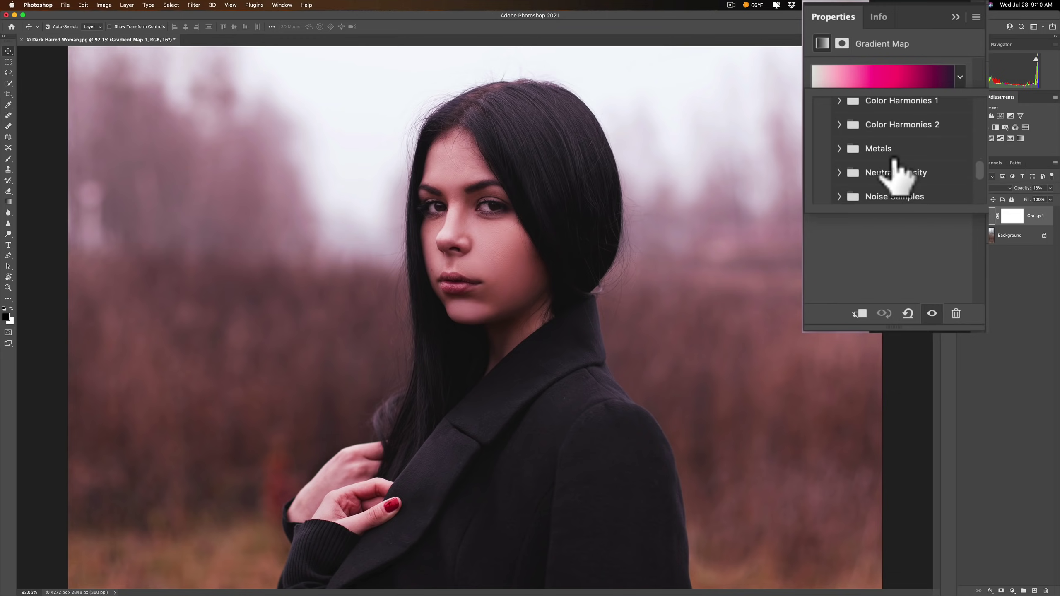
pyautogui.scroll(-2, 897, 169)
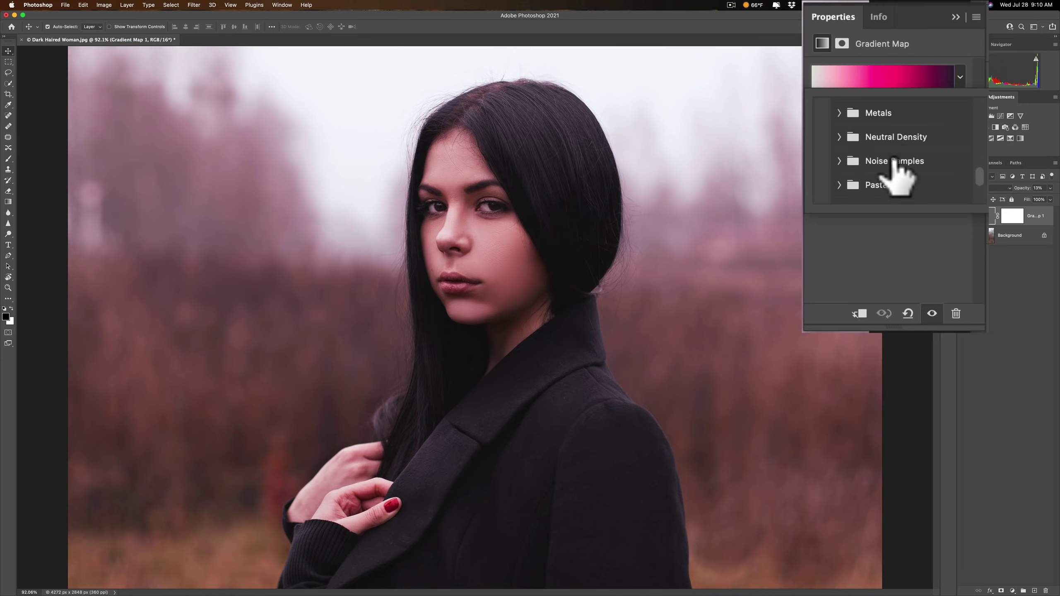
pyautogui.scroll(-1, 899, 175)
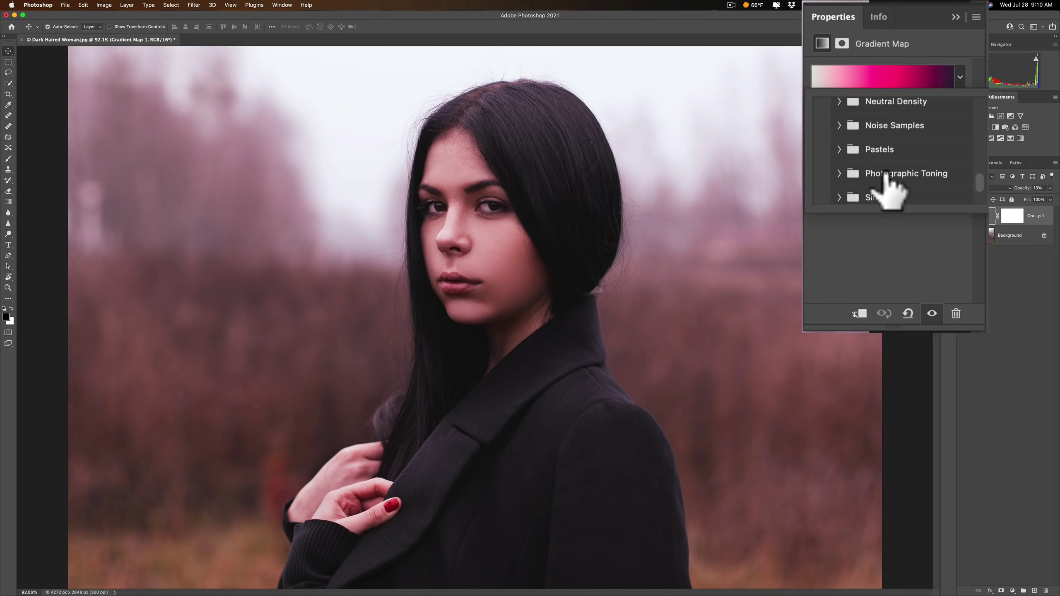
# - Expand Photographic Toning and try the black-to-copper, cyan, pink and teal presets
pyautogui.click(839, 173)
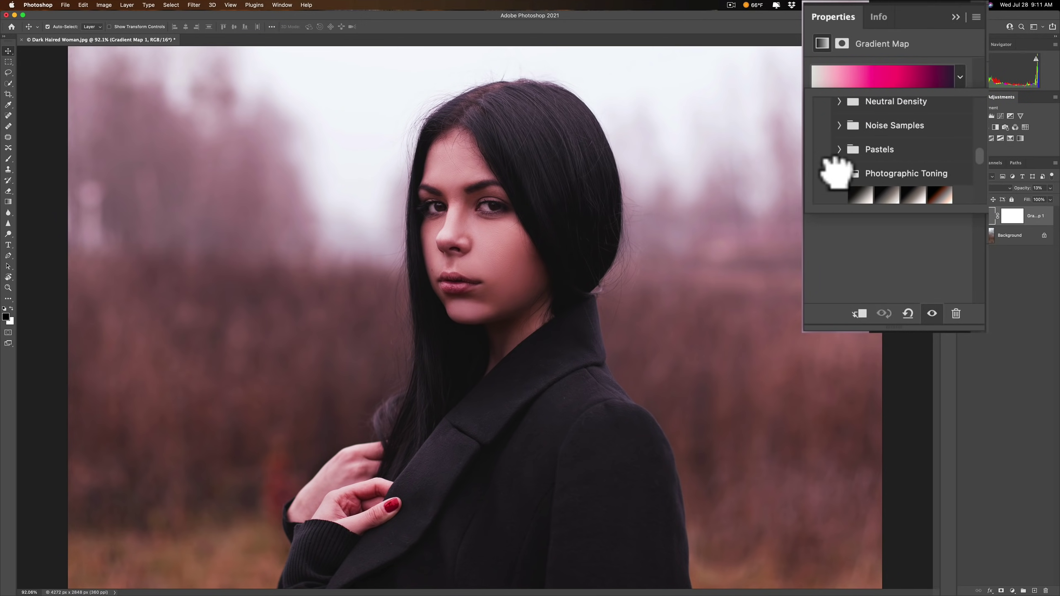
pyautogui.scroll(-1, 872, 169)
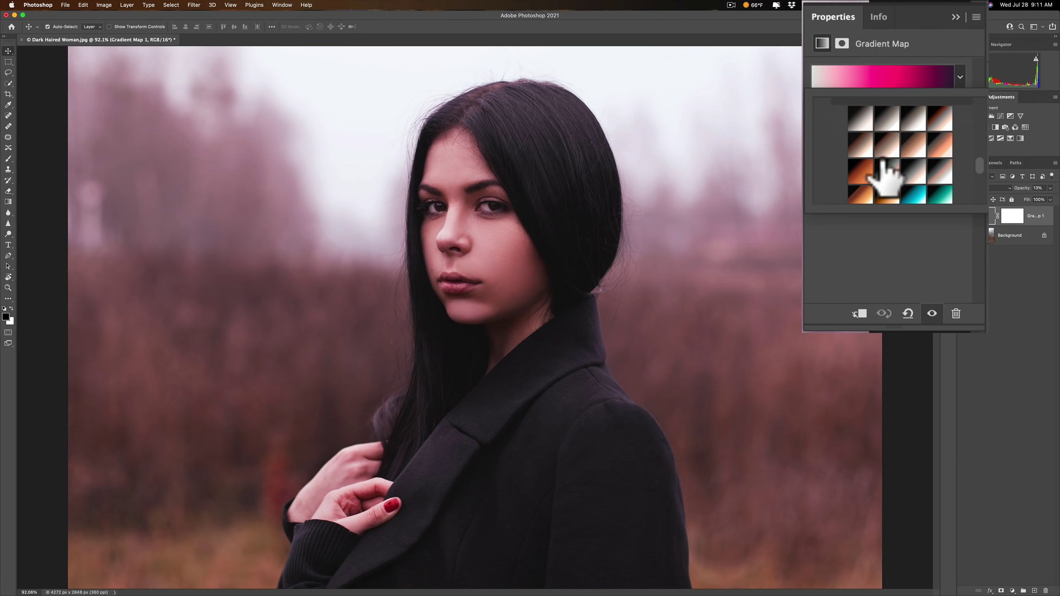
pyautogui.click(855, 169)
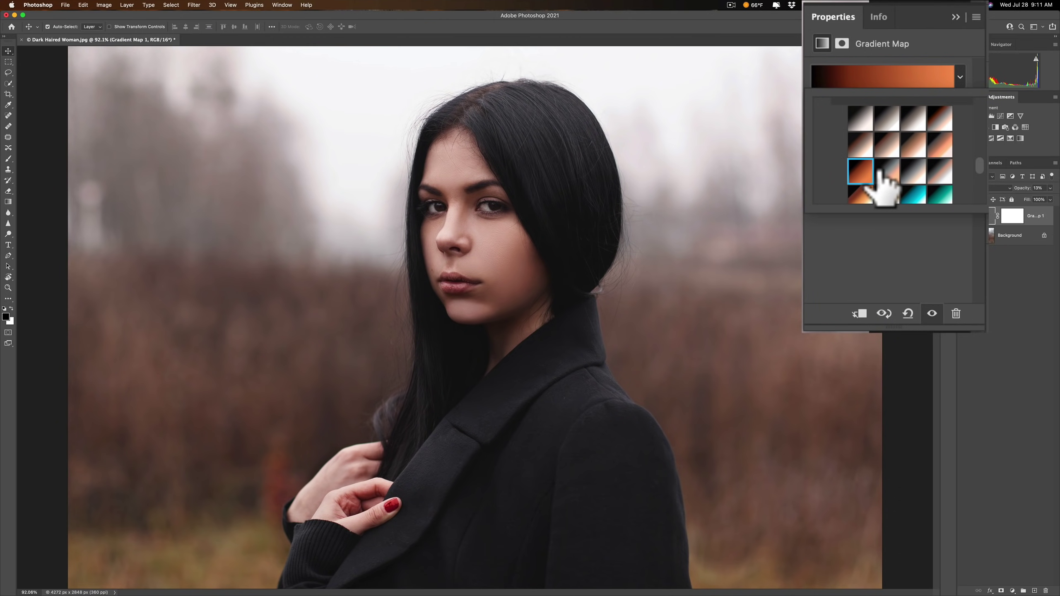
pyautogui.scroll(-1, 877, 186)
pyautogui.click(914, 182)
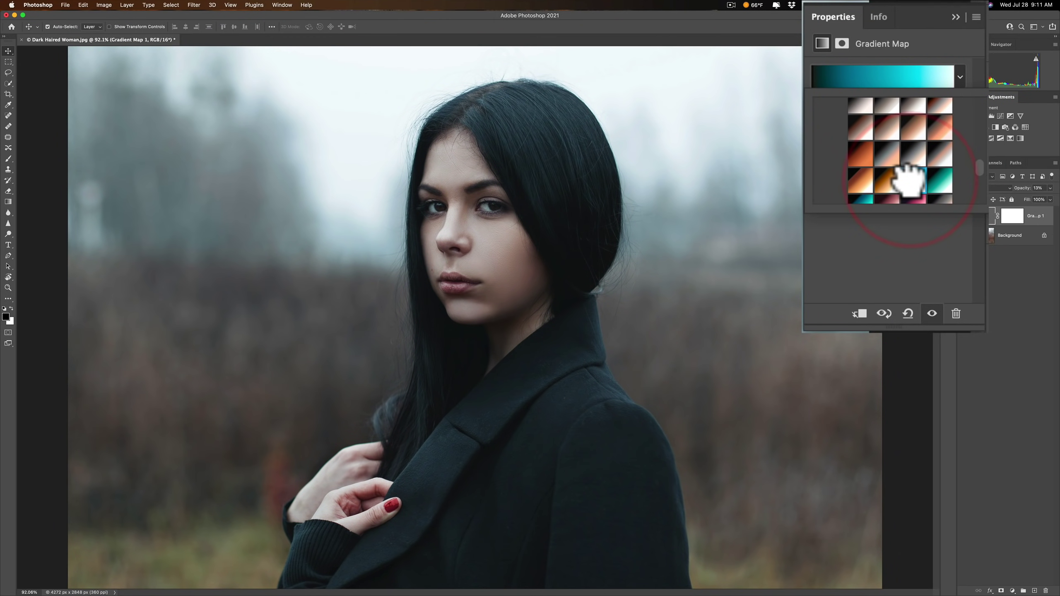
pyautogui.scroll(-1, 914, 188)
pyautogui.click(893, 176)
pyautogui.click(857, 175)
# - Try teal-green, cyan and teal-to-peach toning, then settle on brown-to-peach
pyautogui.click(938, 150)
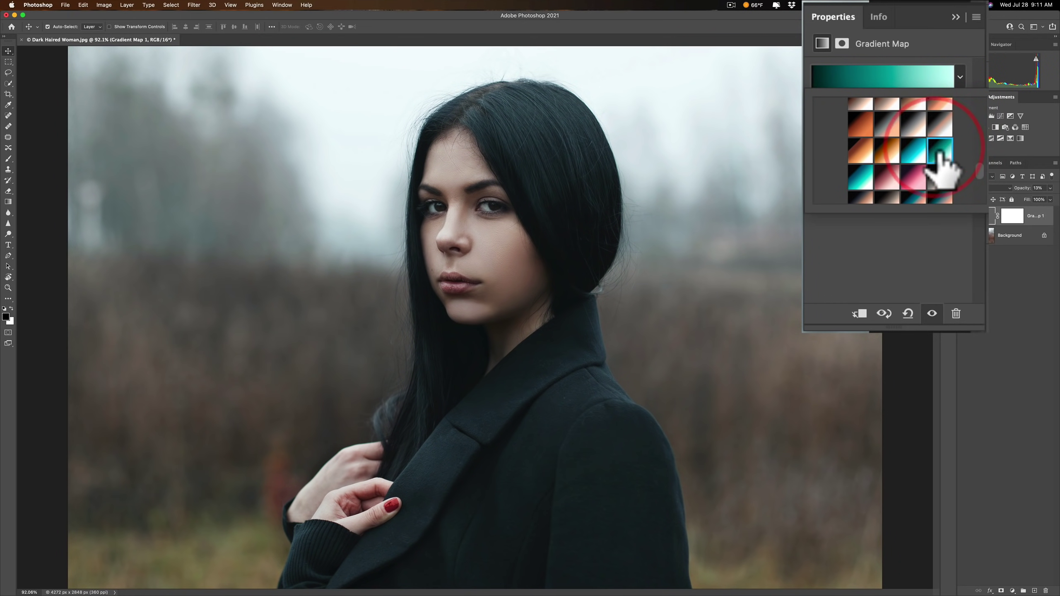
pyautogui.click(912, 156)
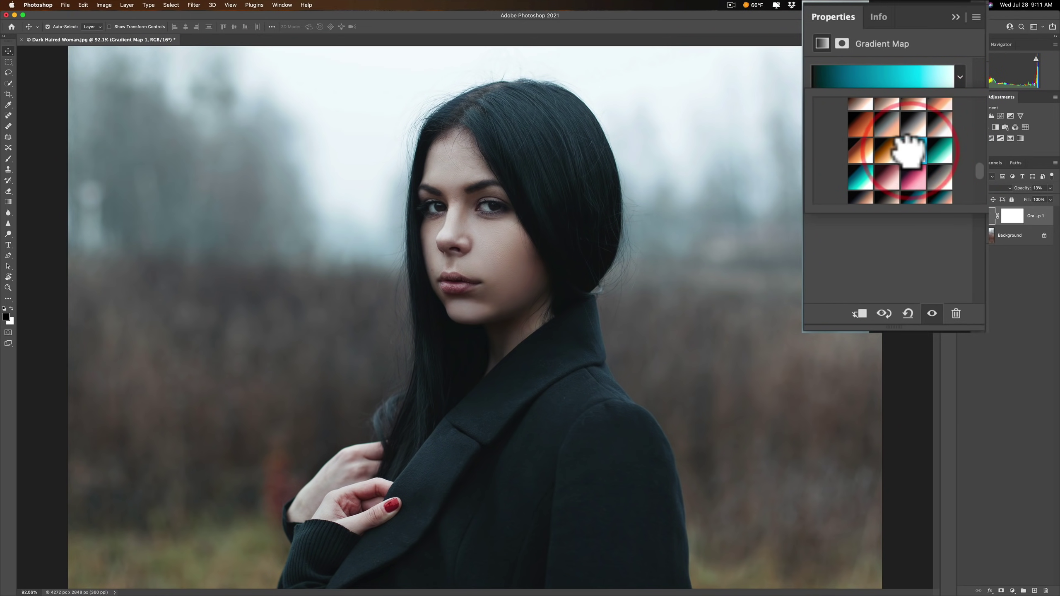
pyautogui.scroll(-1, 913, 157)
pyautogui.click(913, 165)
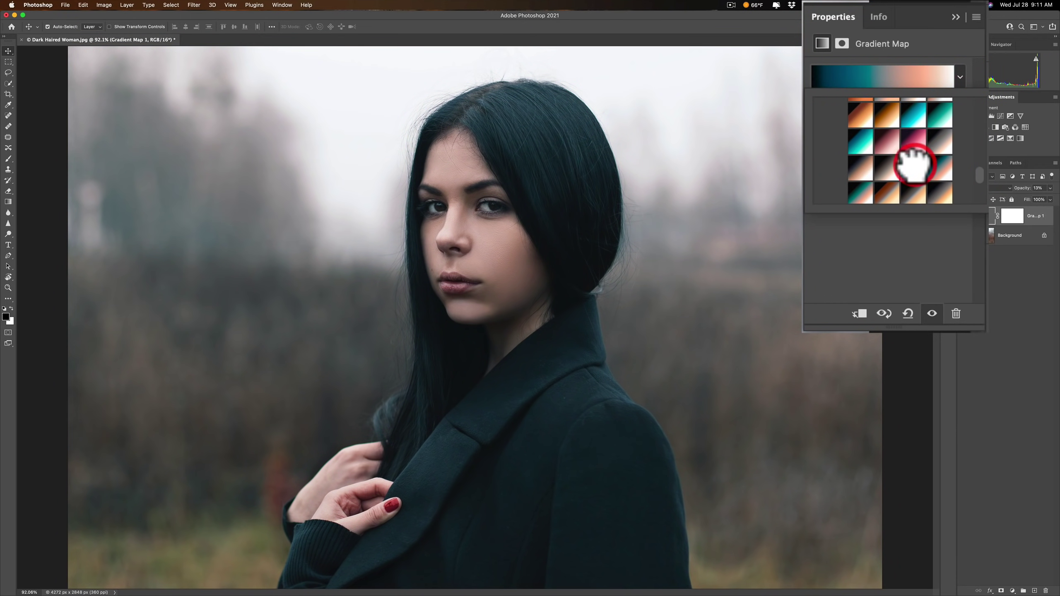
pyautogui.click(886, 190)
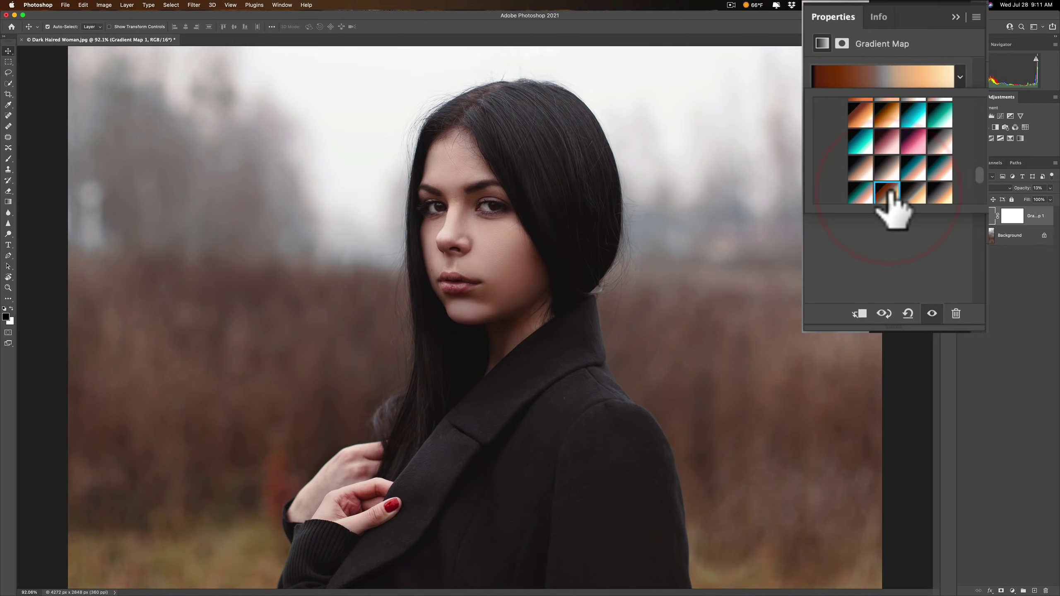
pyautogui.click(925, 72)
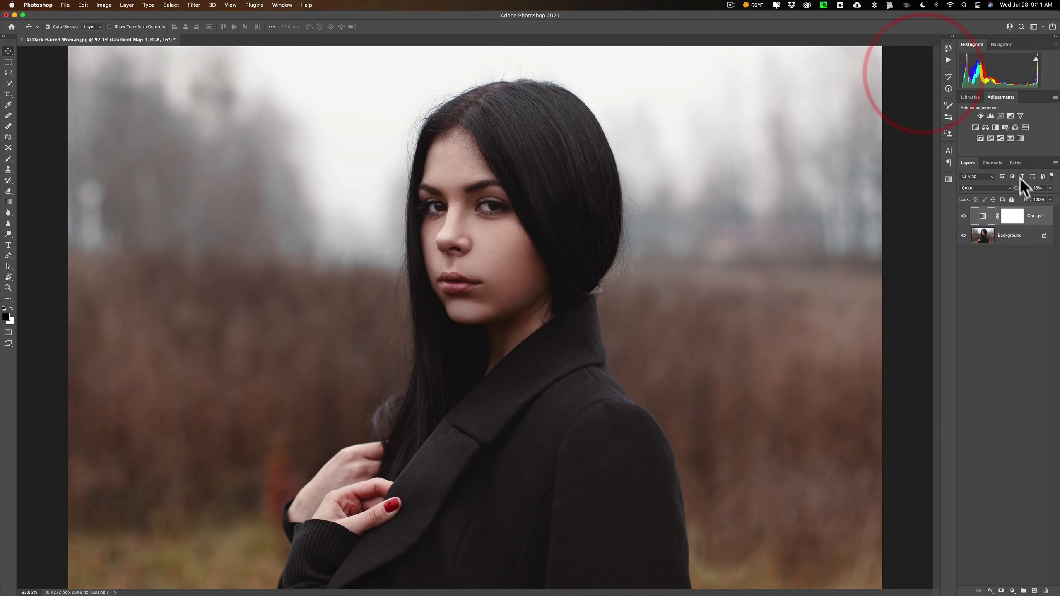
# - Raise Gradient Map 1's opacity to 15%
pyautogui.moveTo(1031, 188)
pyautogui.mouseDown()
pyautogui.moveTo(1040, 193)
pyautogui.moveTo(1026, 193)
pyautogui.mouseUp()
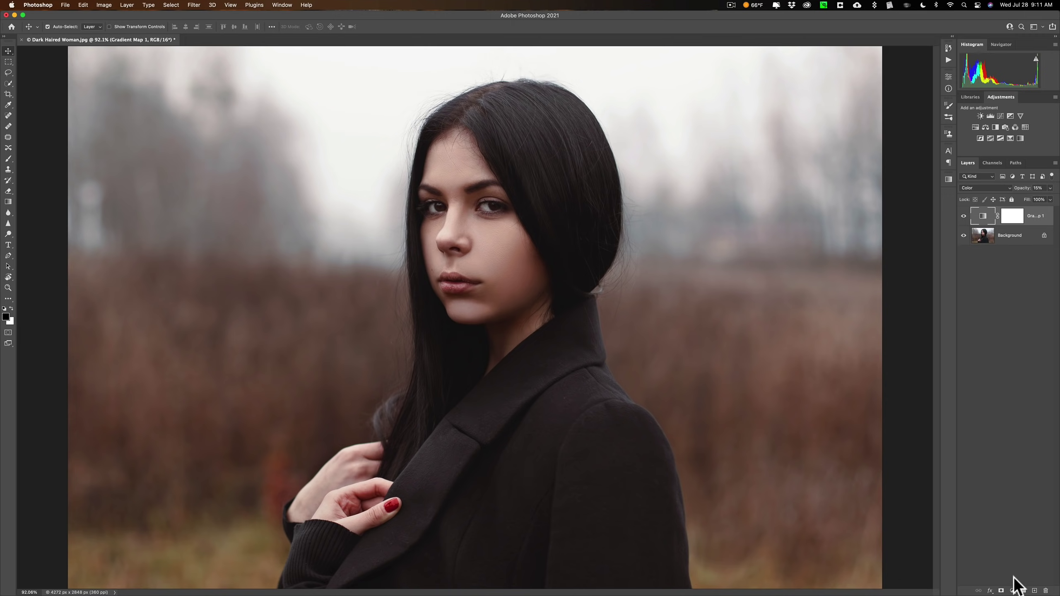
pyautogui.click(1014, 592)
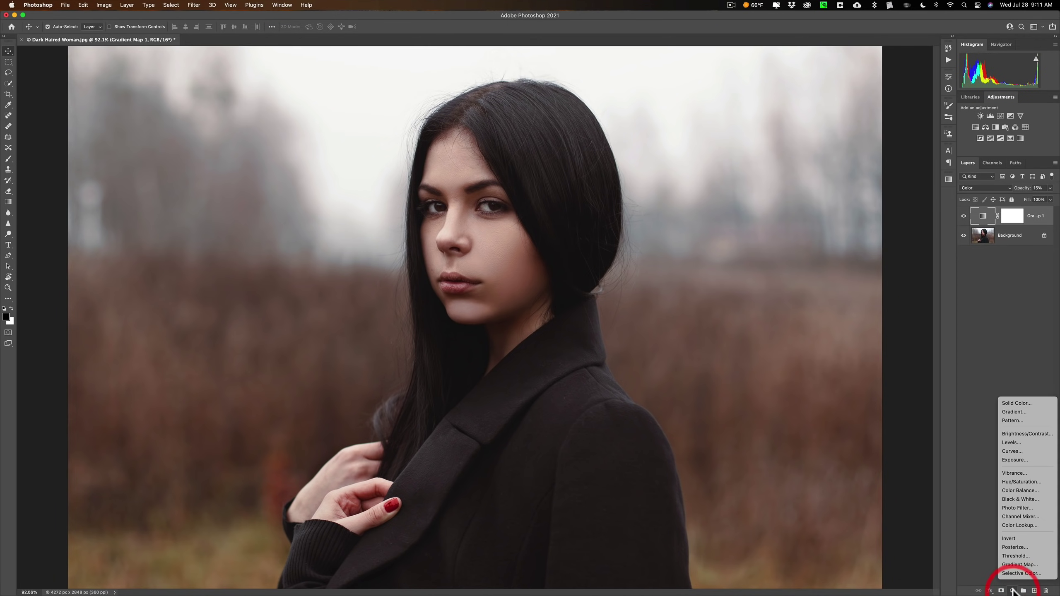
pyautogui.click(954, 480)
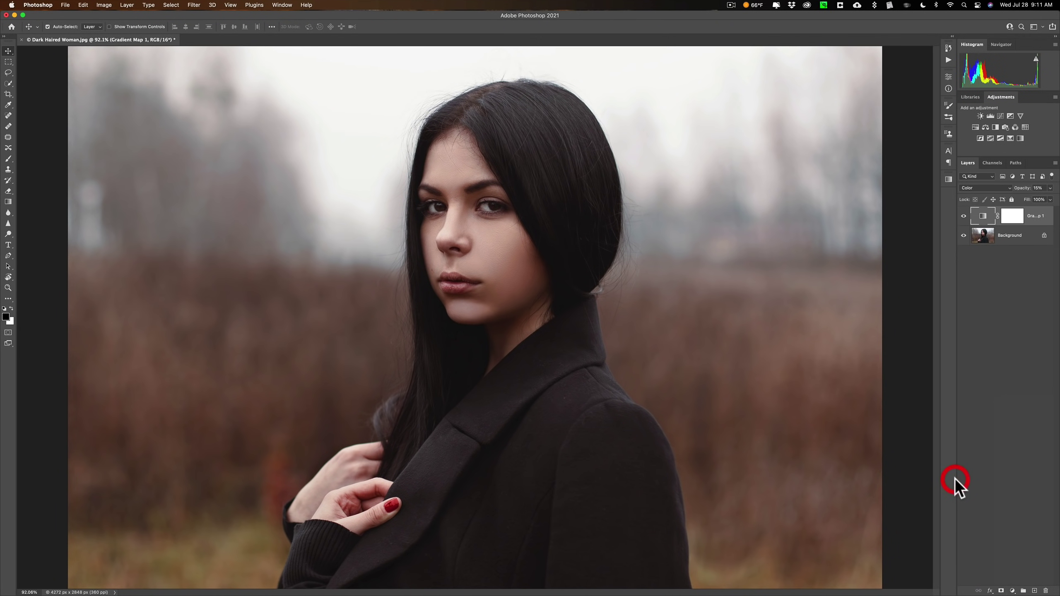
pyautogui.doubleClick(981, 221)
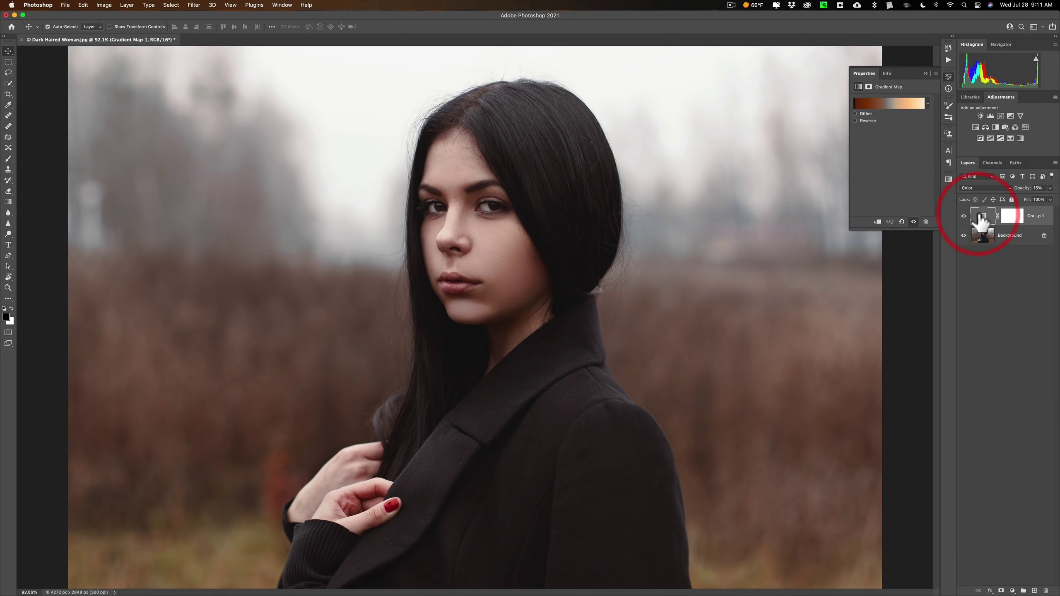
pyautogui.click(927, 101)
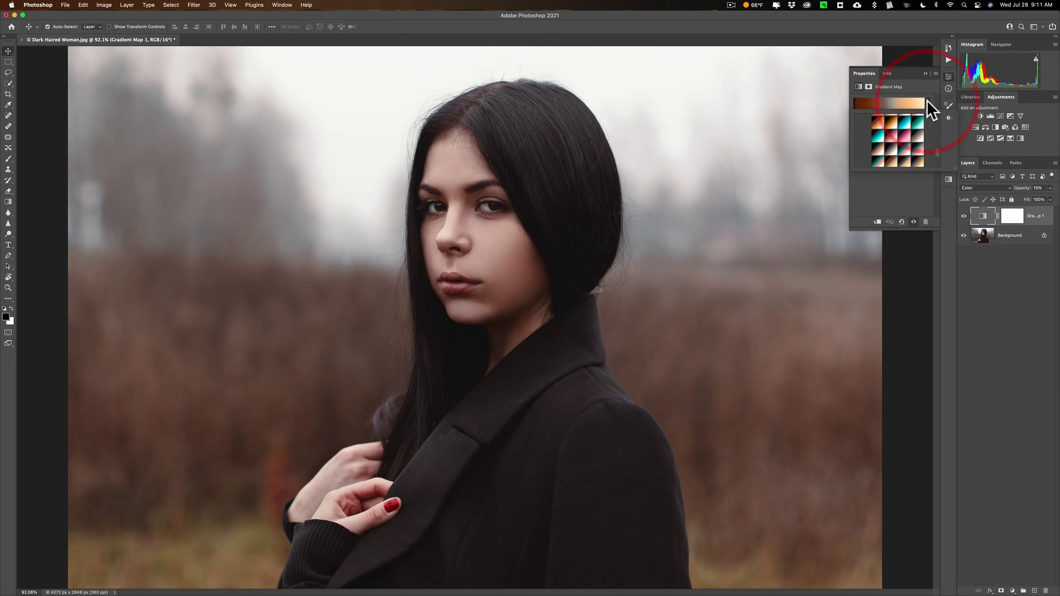
pyautogui.click(927, 101)
pyautogui.click(926, 73)
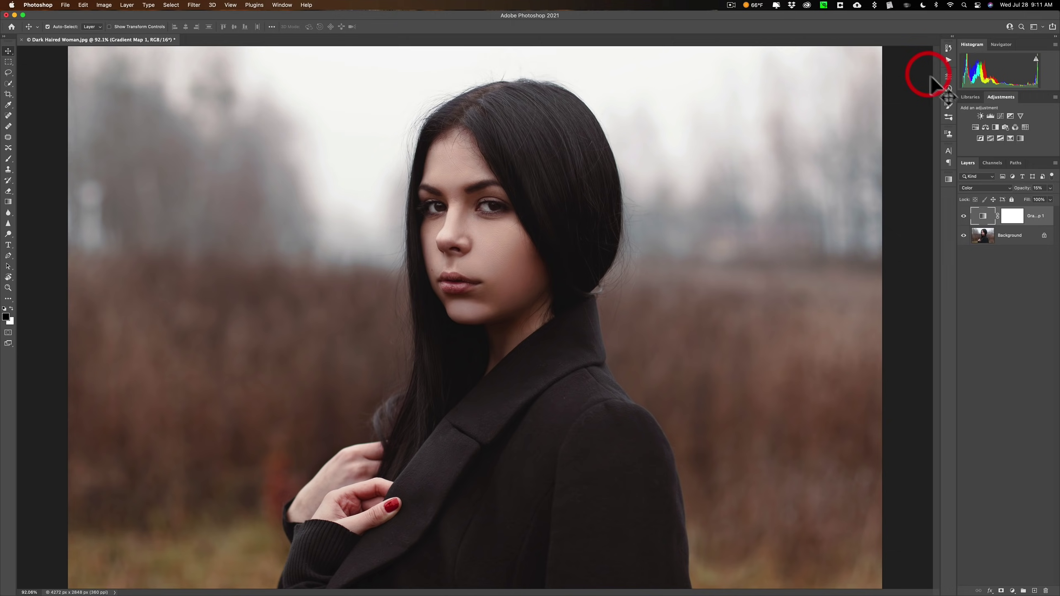
pyautogui.click(989, 185)
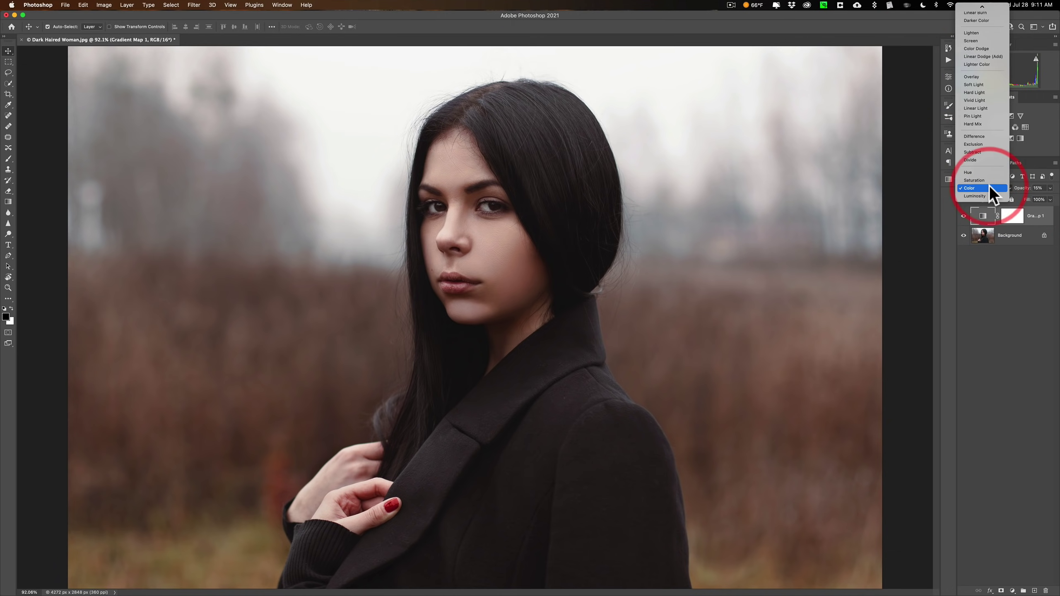
pyautogui.click(989, 185)
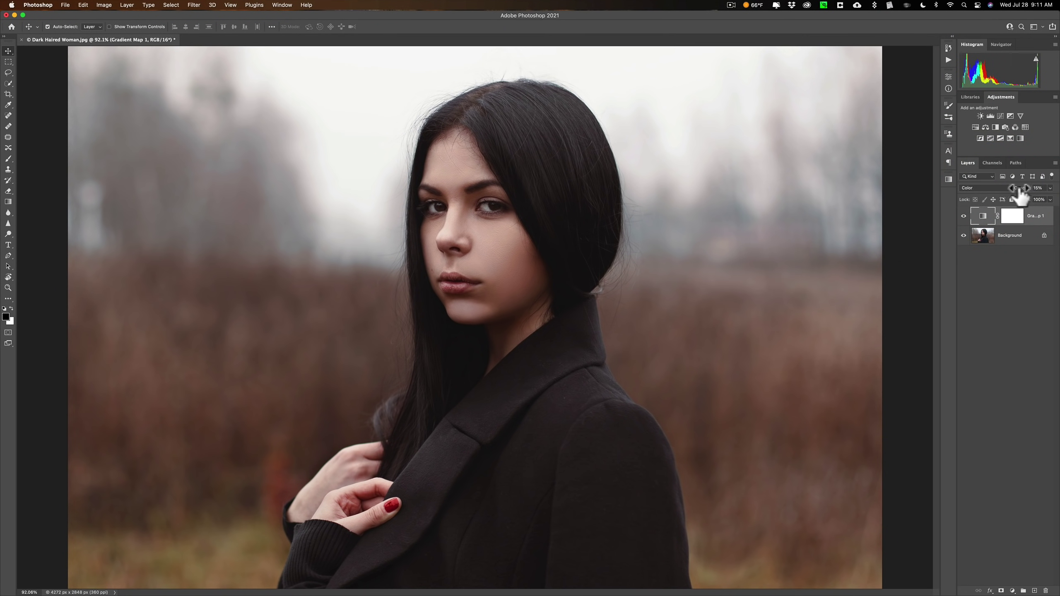
pyautogui.click(947, 179)
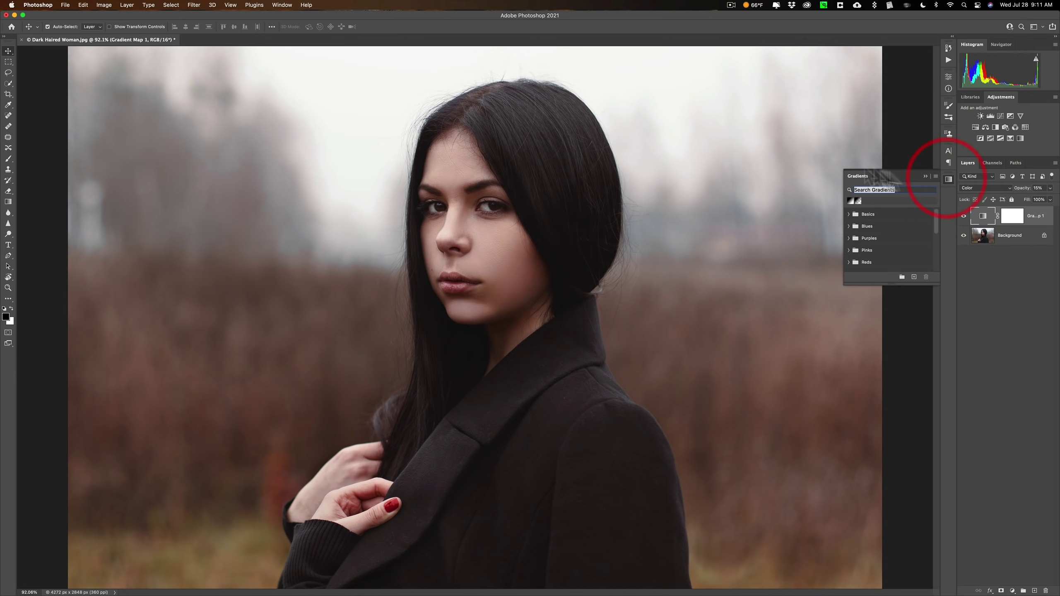
pyautogui.click(286, 6)
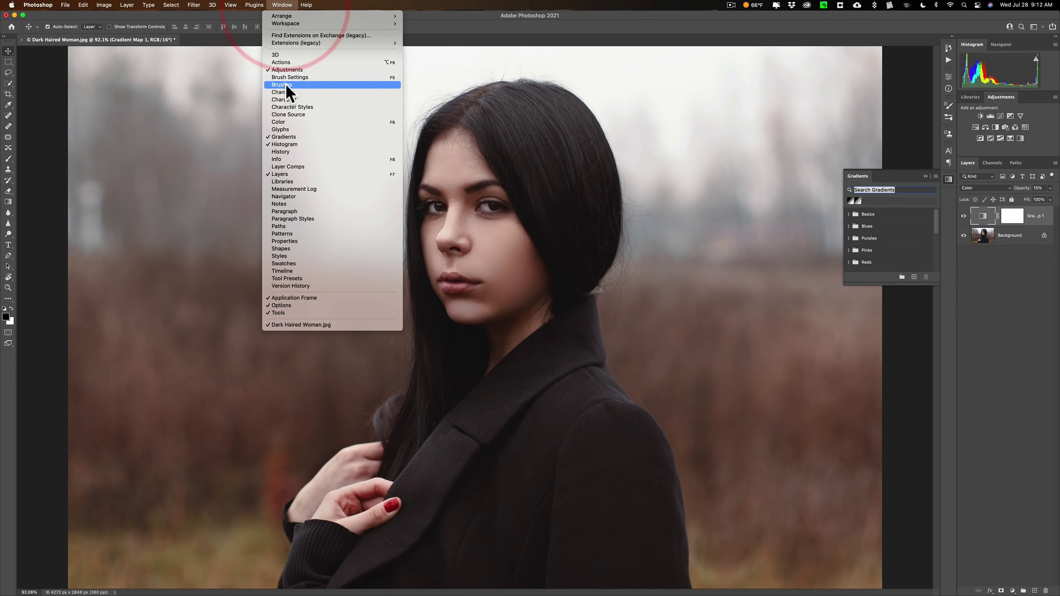
pyautogui.click(509, 35)
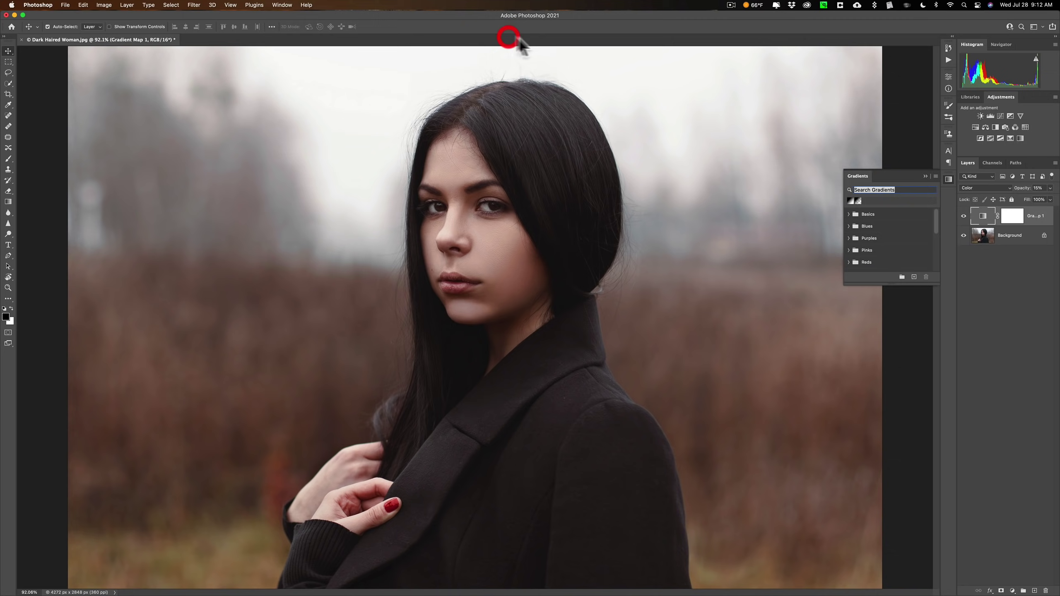
pyautogui.click(936, 177)
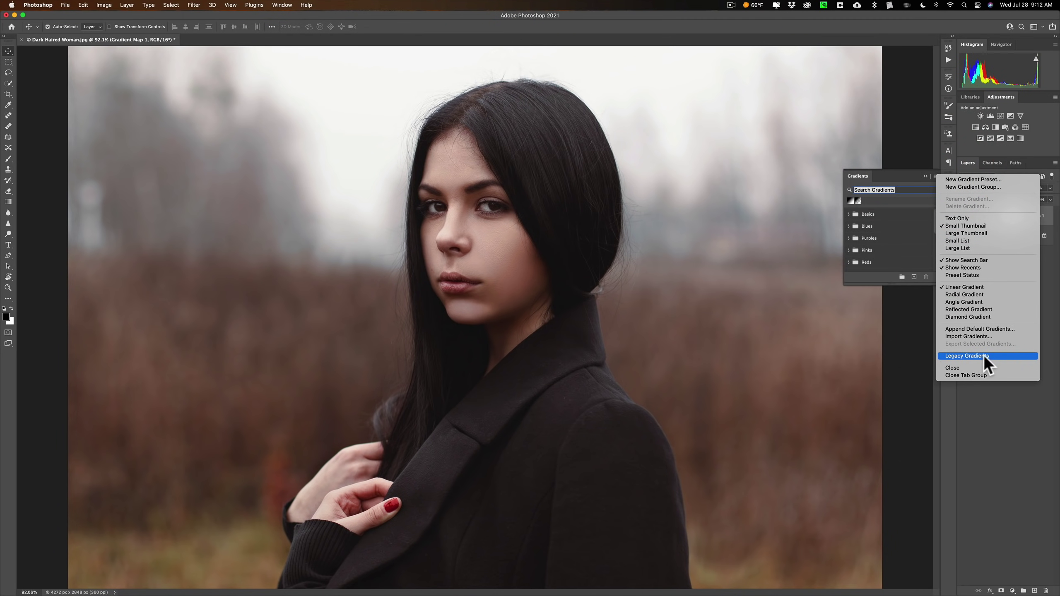
pyautogui.click(905, 177)
pyautogui.click(926, 177)
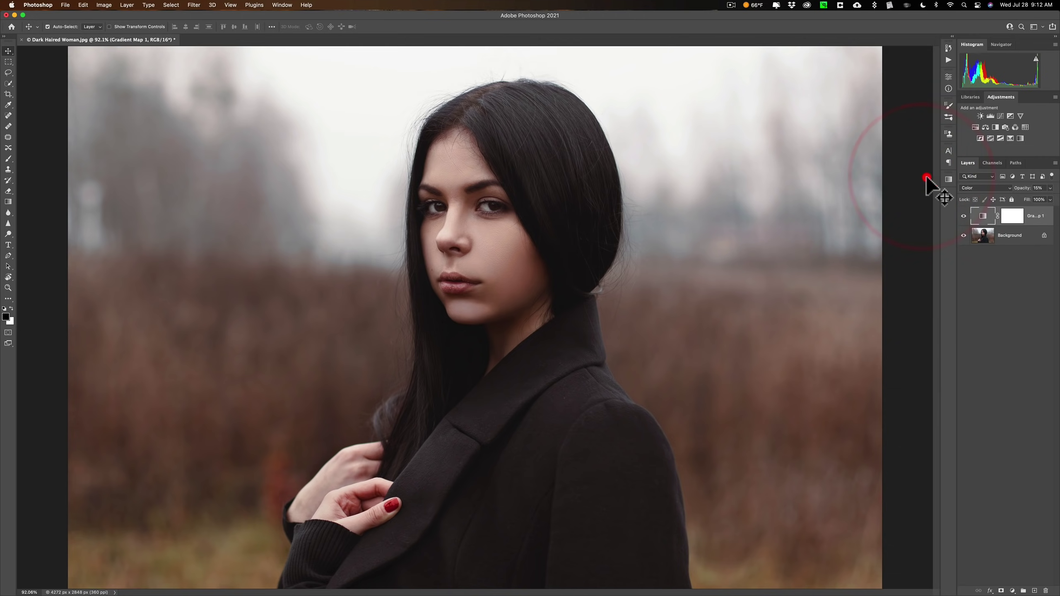